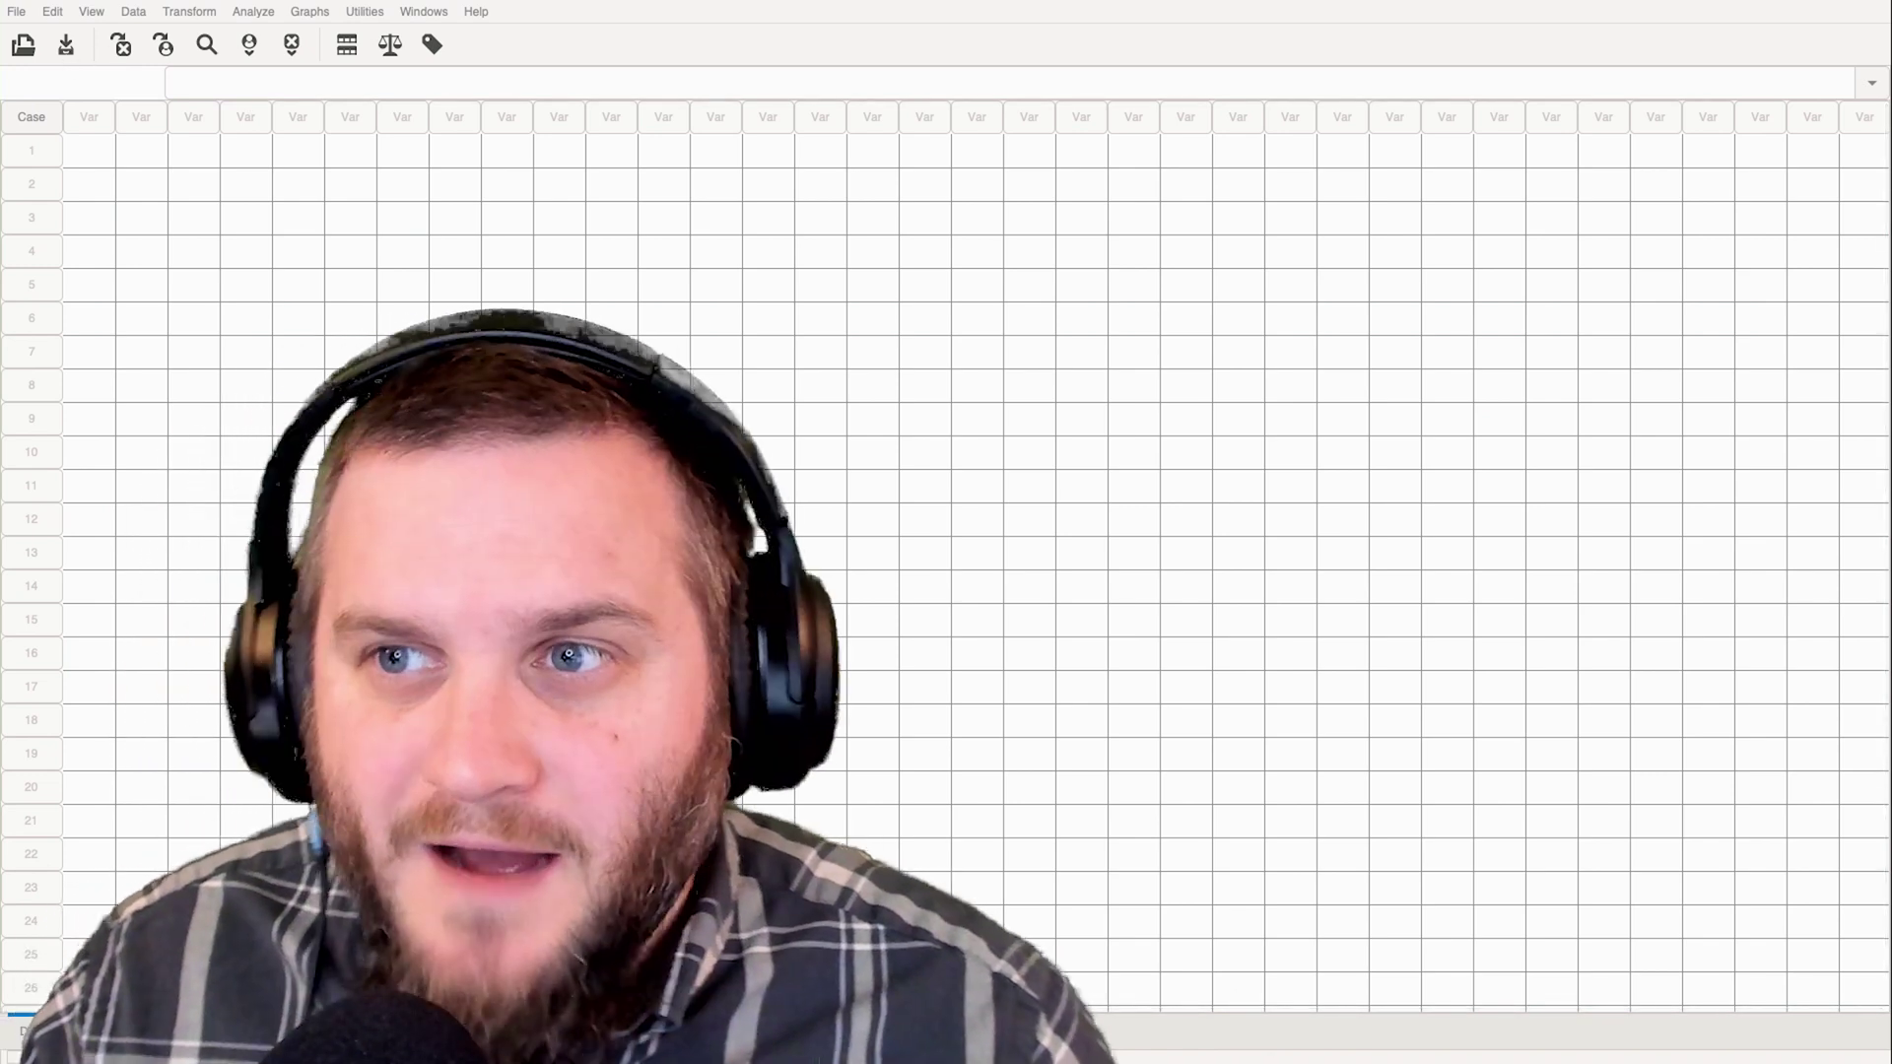
Bring the empty PSPP Data Editor forward, rearrange the windows and show the File menu
left_click(237, 156)
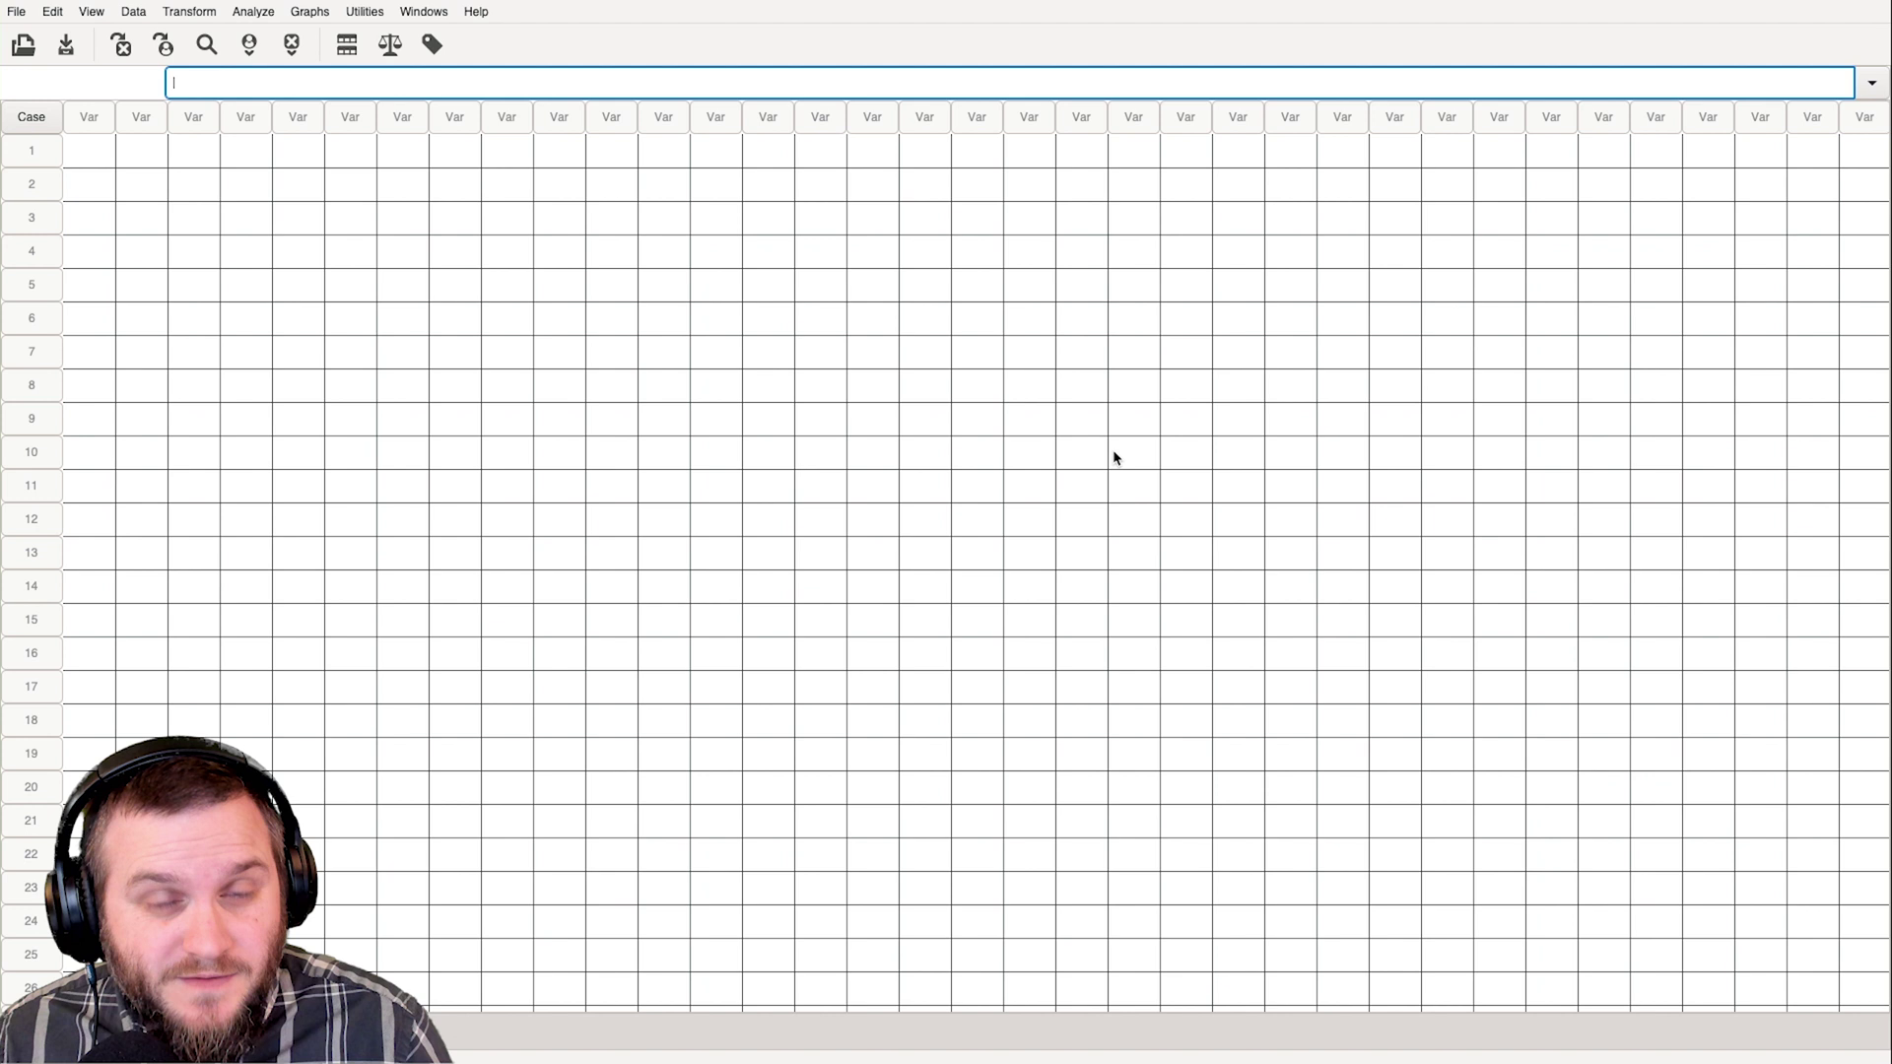
left_click(1101, 460)
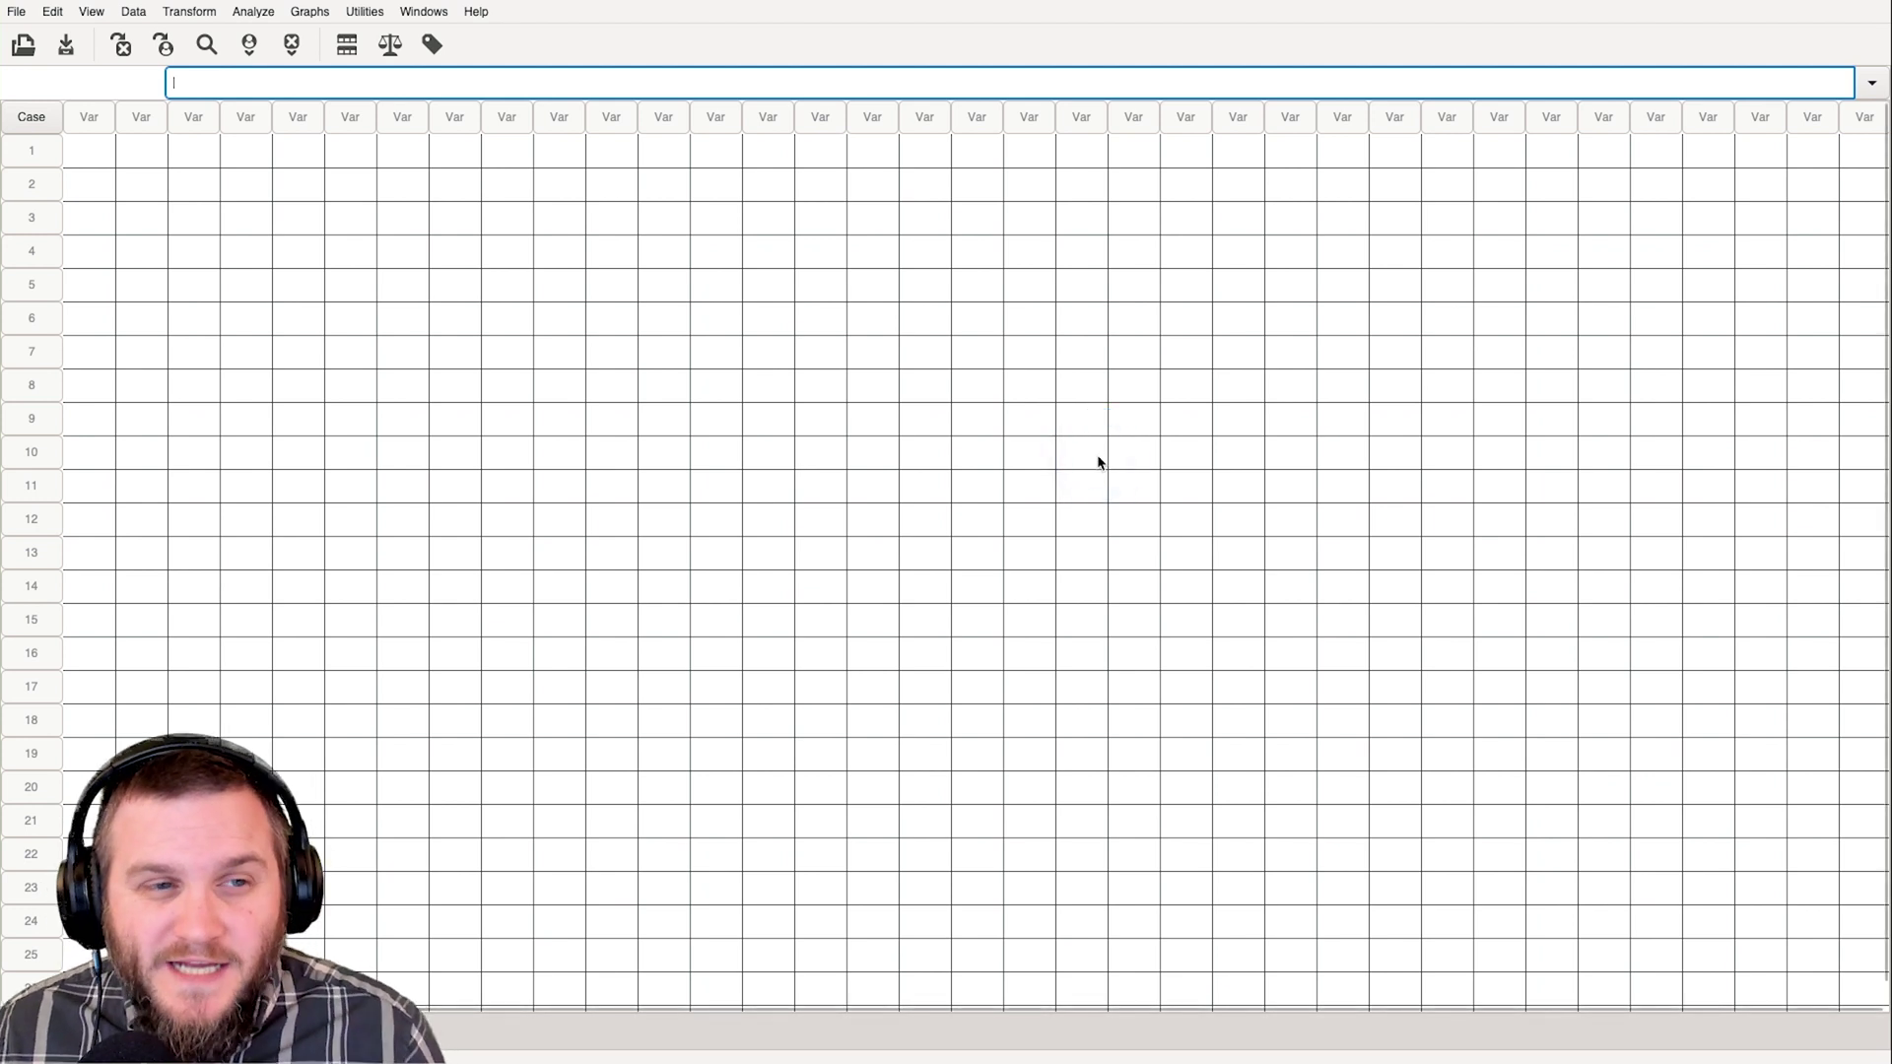
left_click_drag(854, 427, 642, 428)
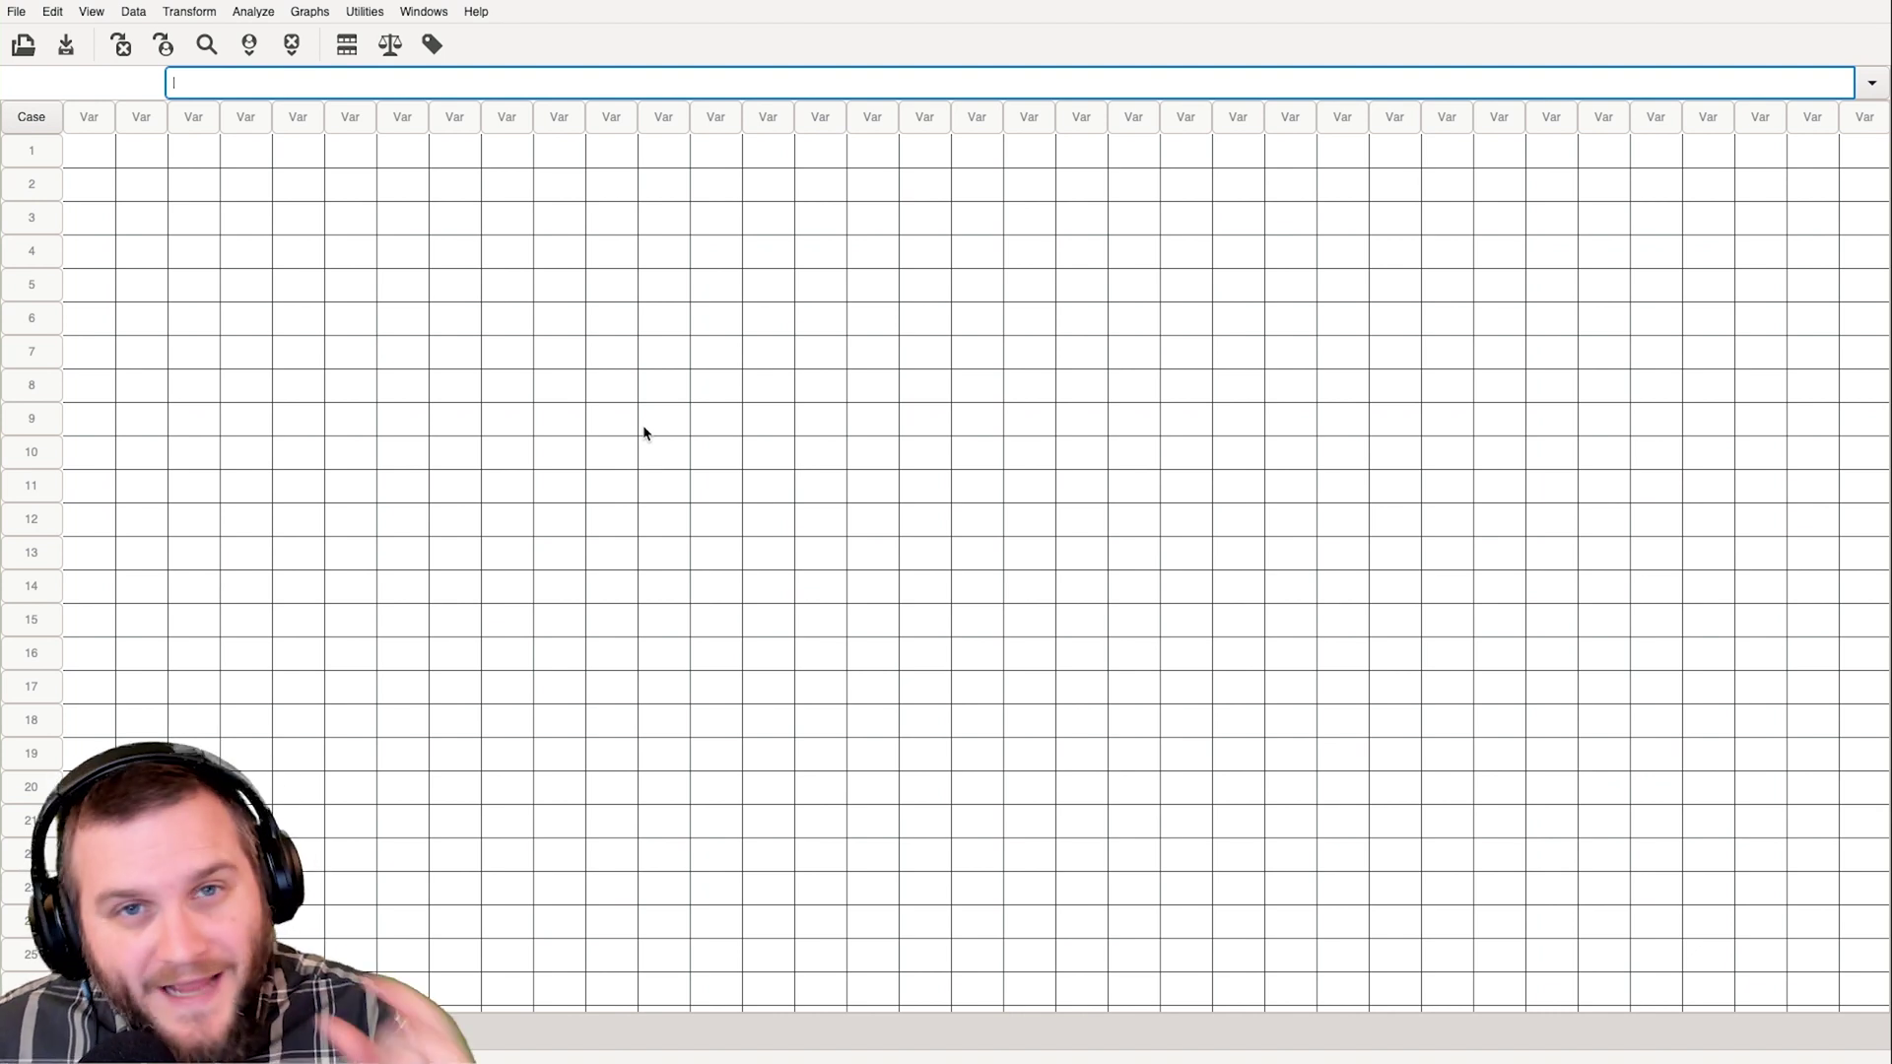
mouse_move(636, 423)
left_mouse_down()
mouse_move(595, 431)
mouse_move(285, 235)
left_mouse_up()
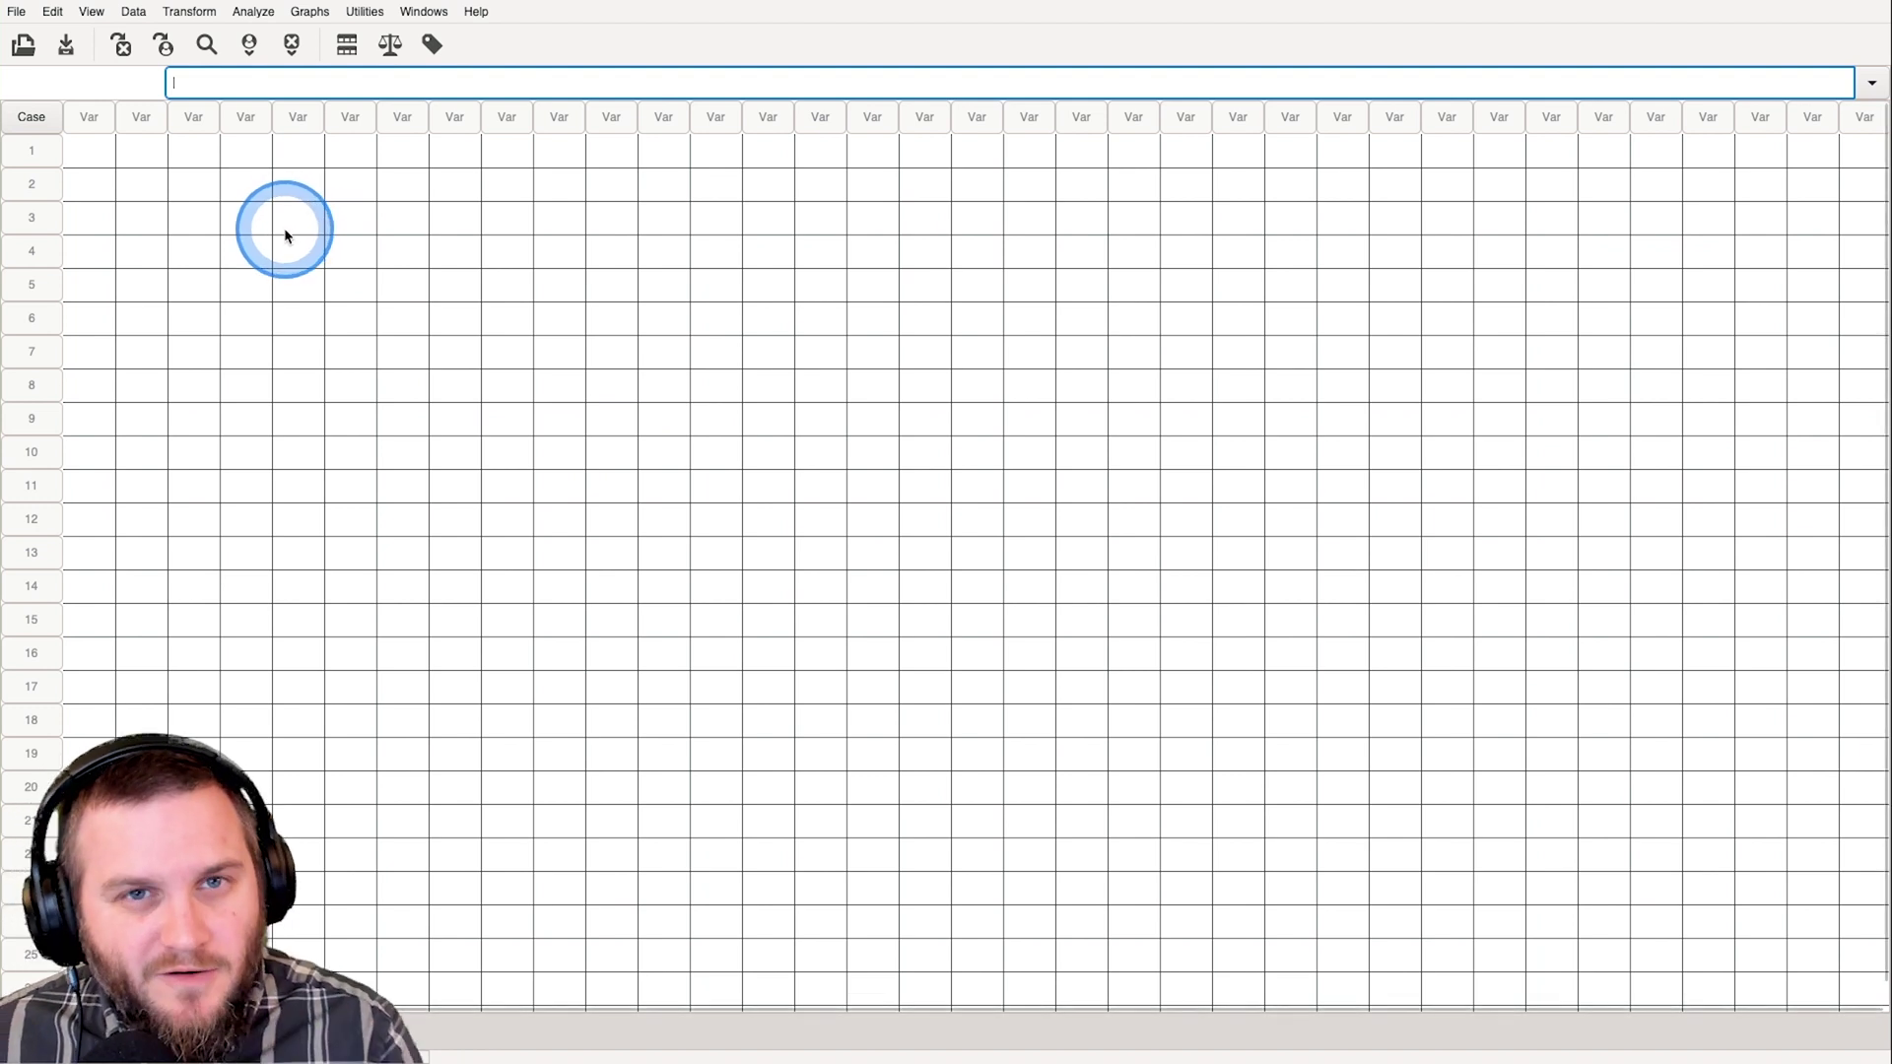
left_click(18, 14)
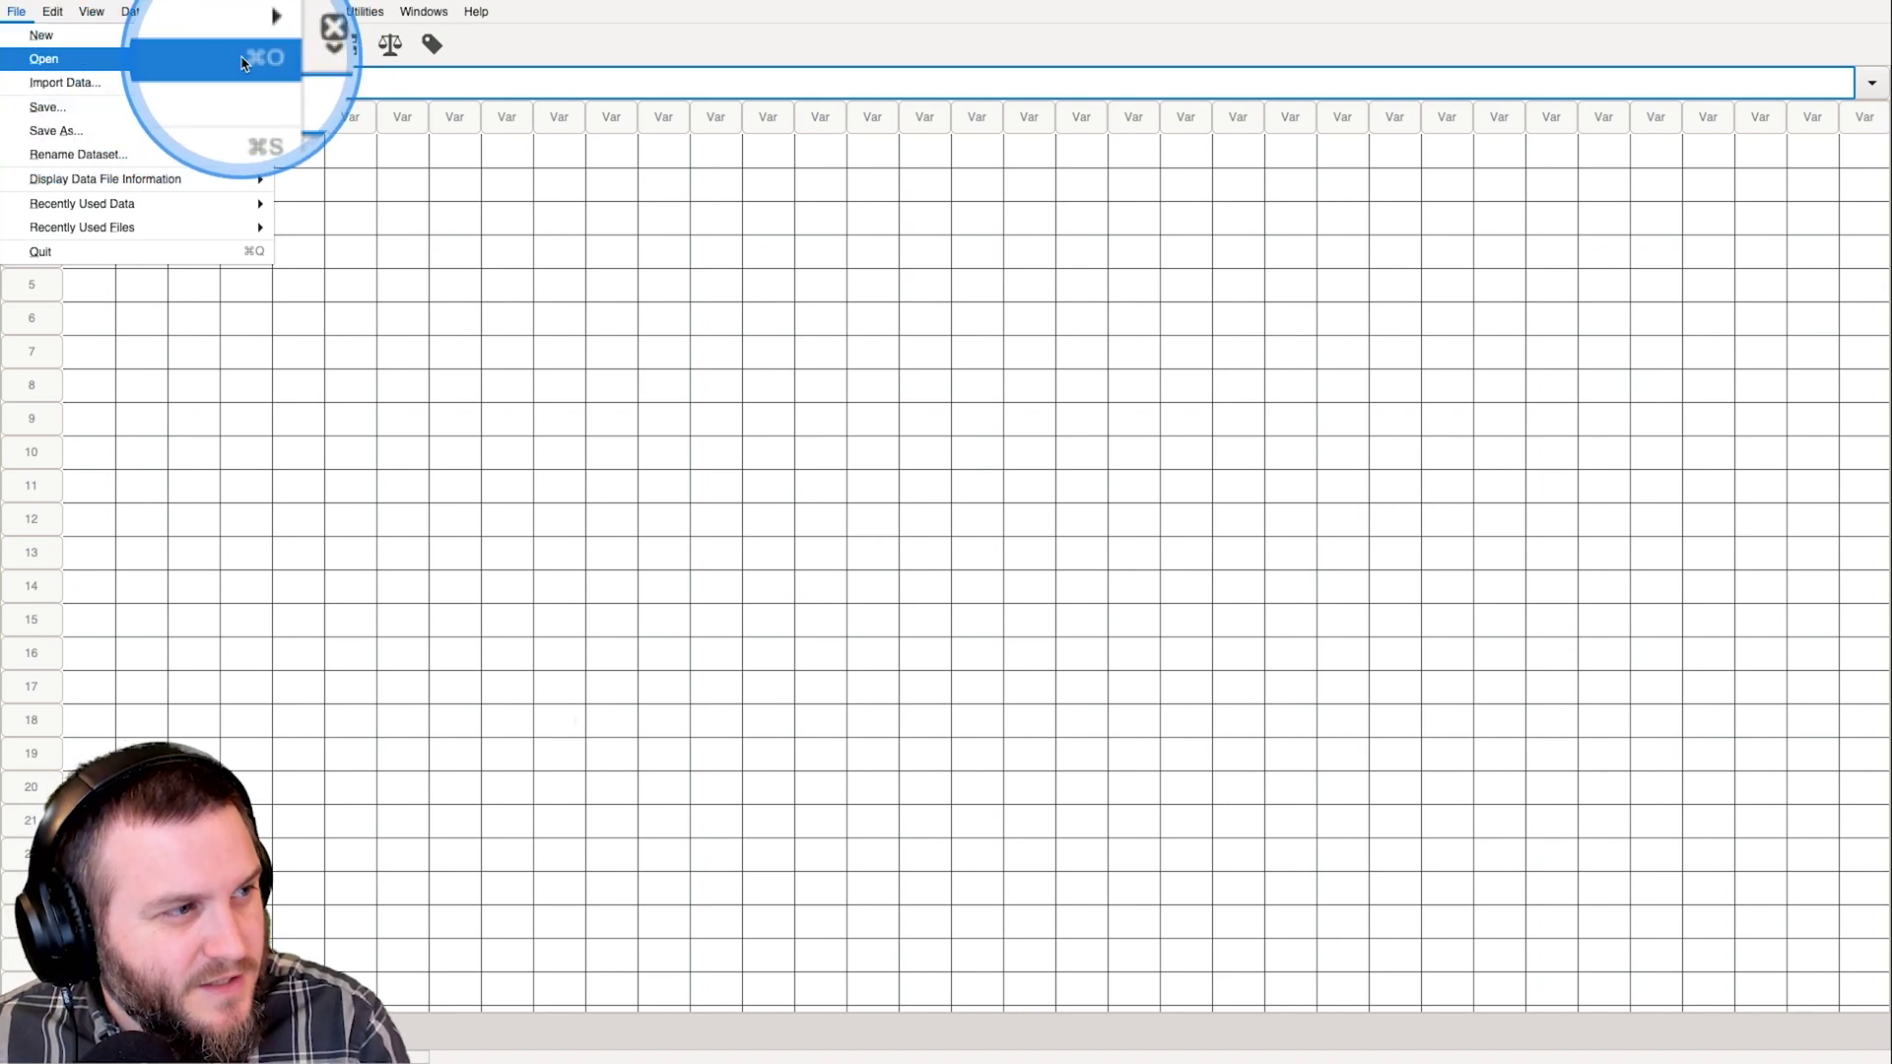
Open Hill_BRDP_Experiment_ALLDATA.sav with the file-type filter set to All Files
left_click(187, 59)
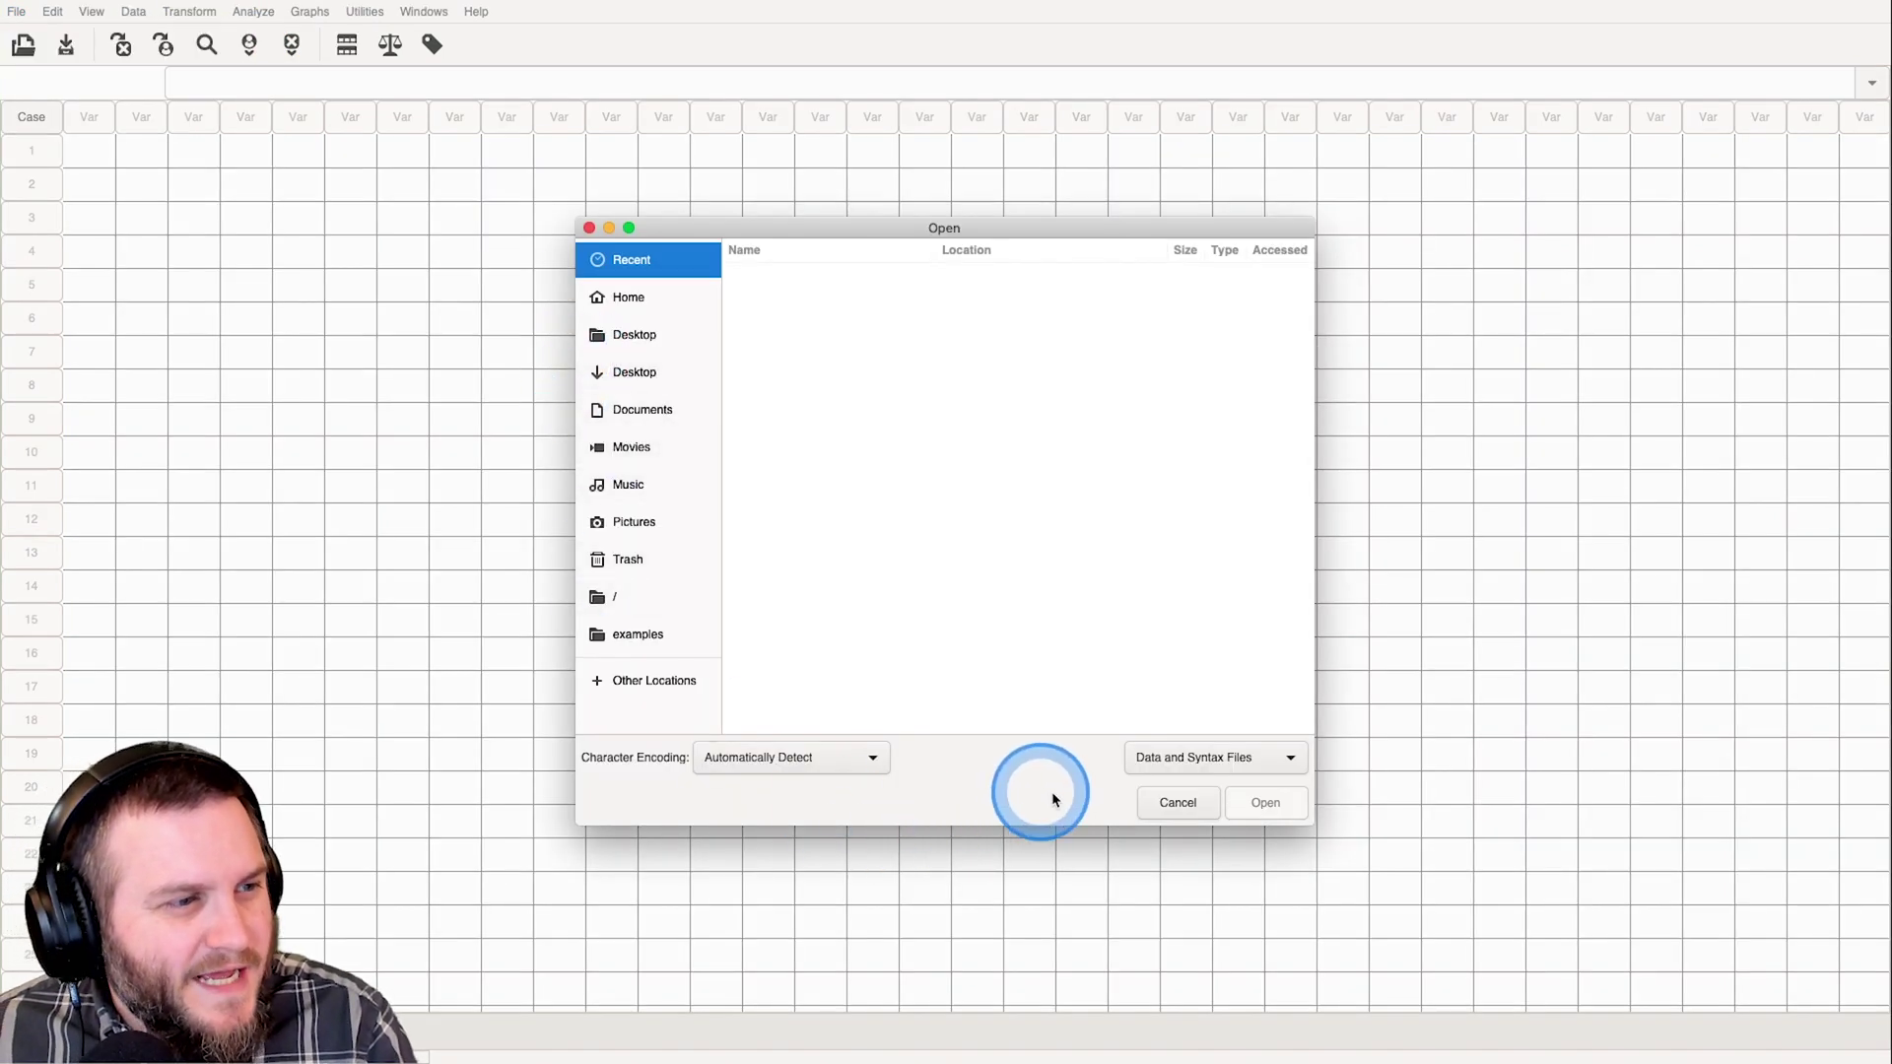
left_click(1293, 759)
left_click(1295, 761)
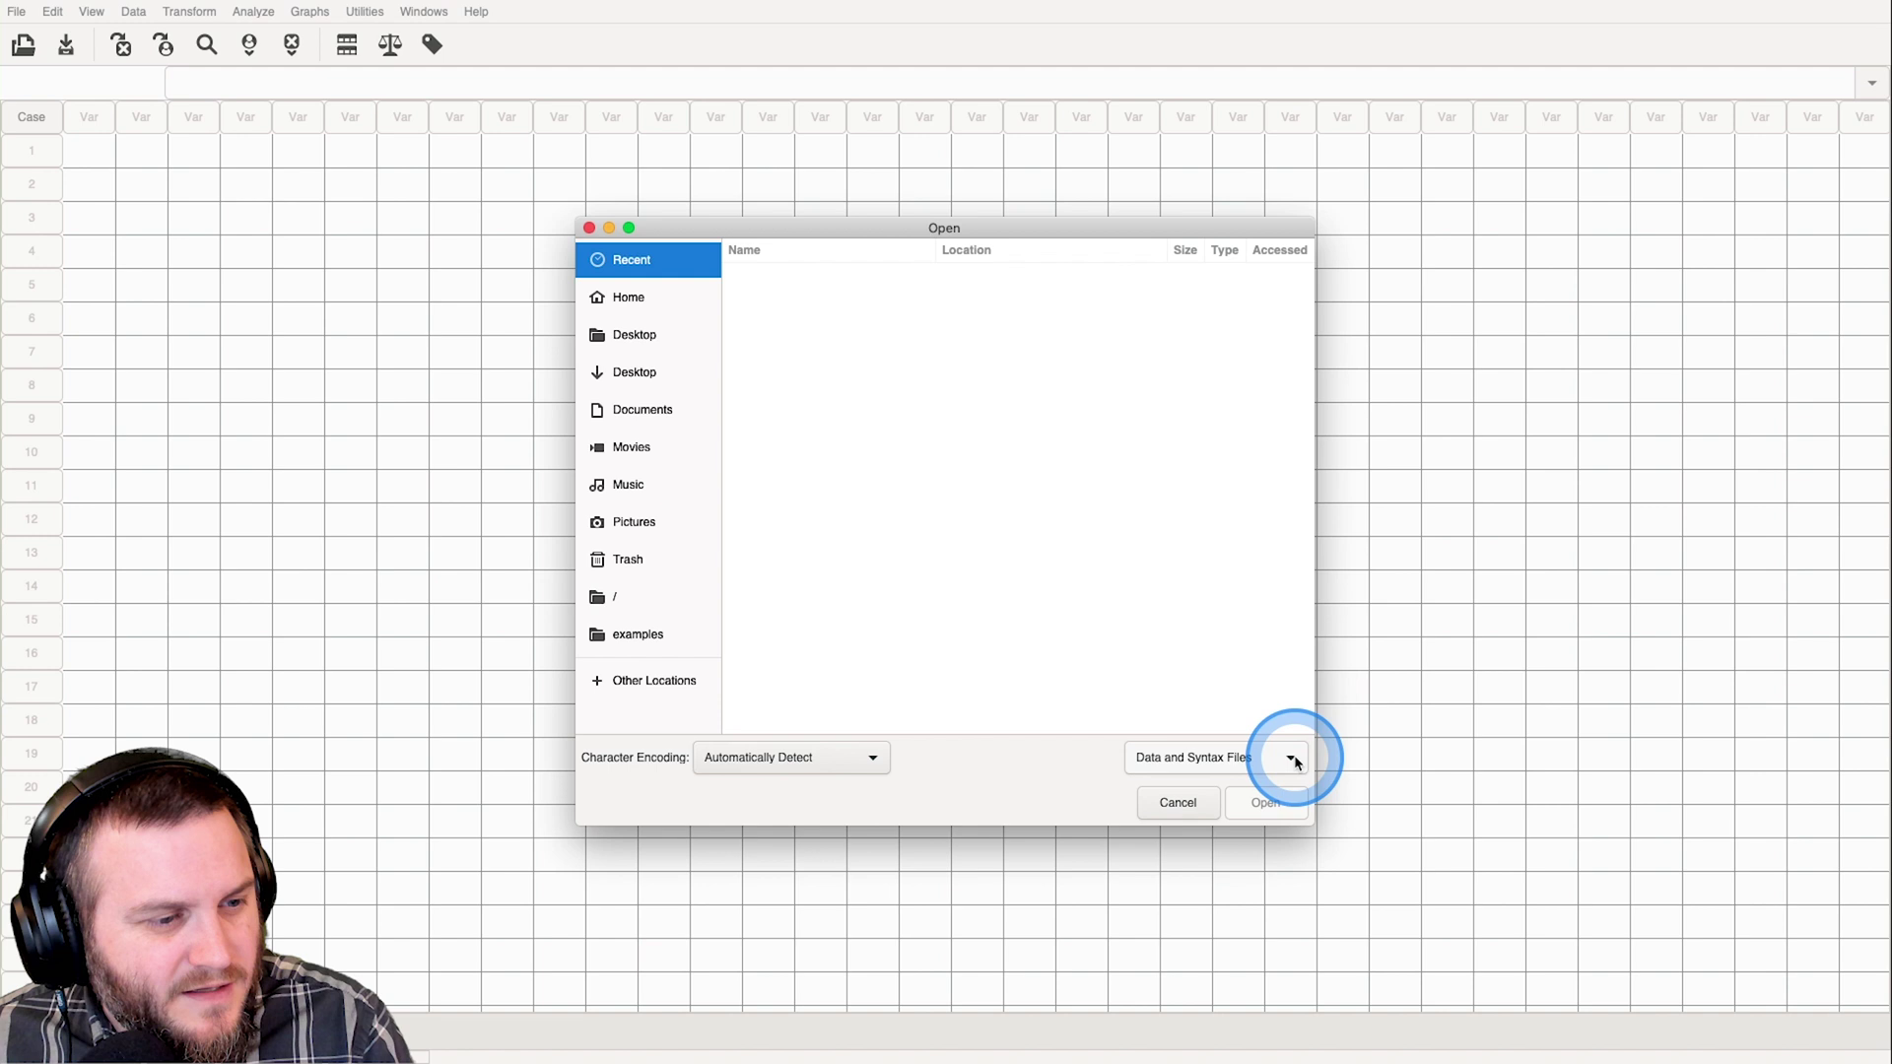
left_click(1293, 760)
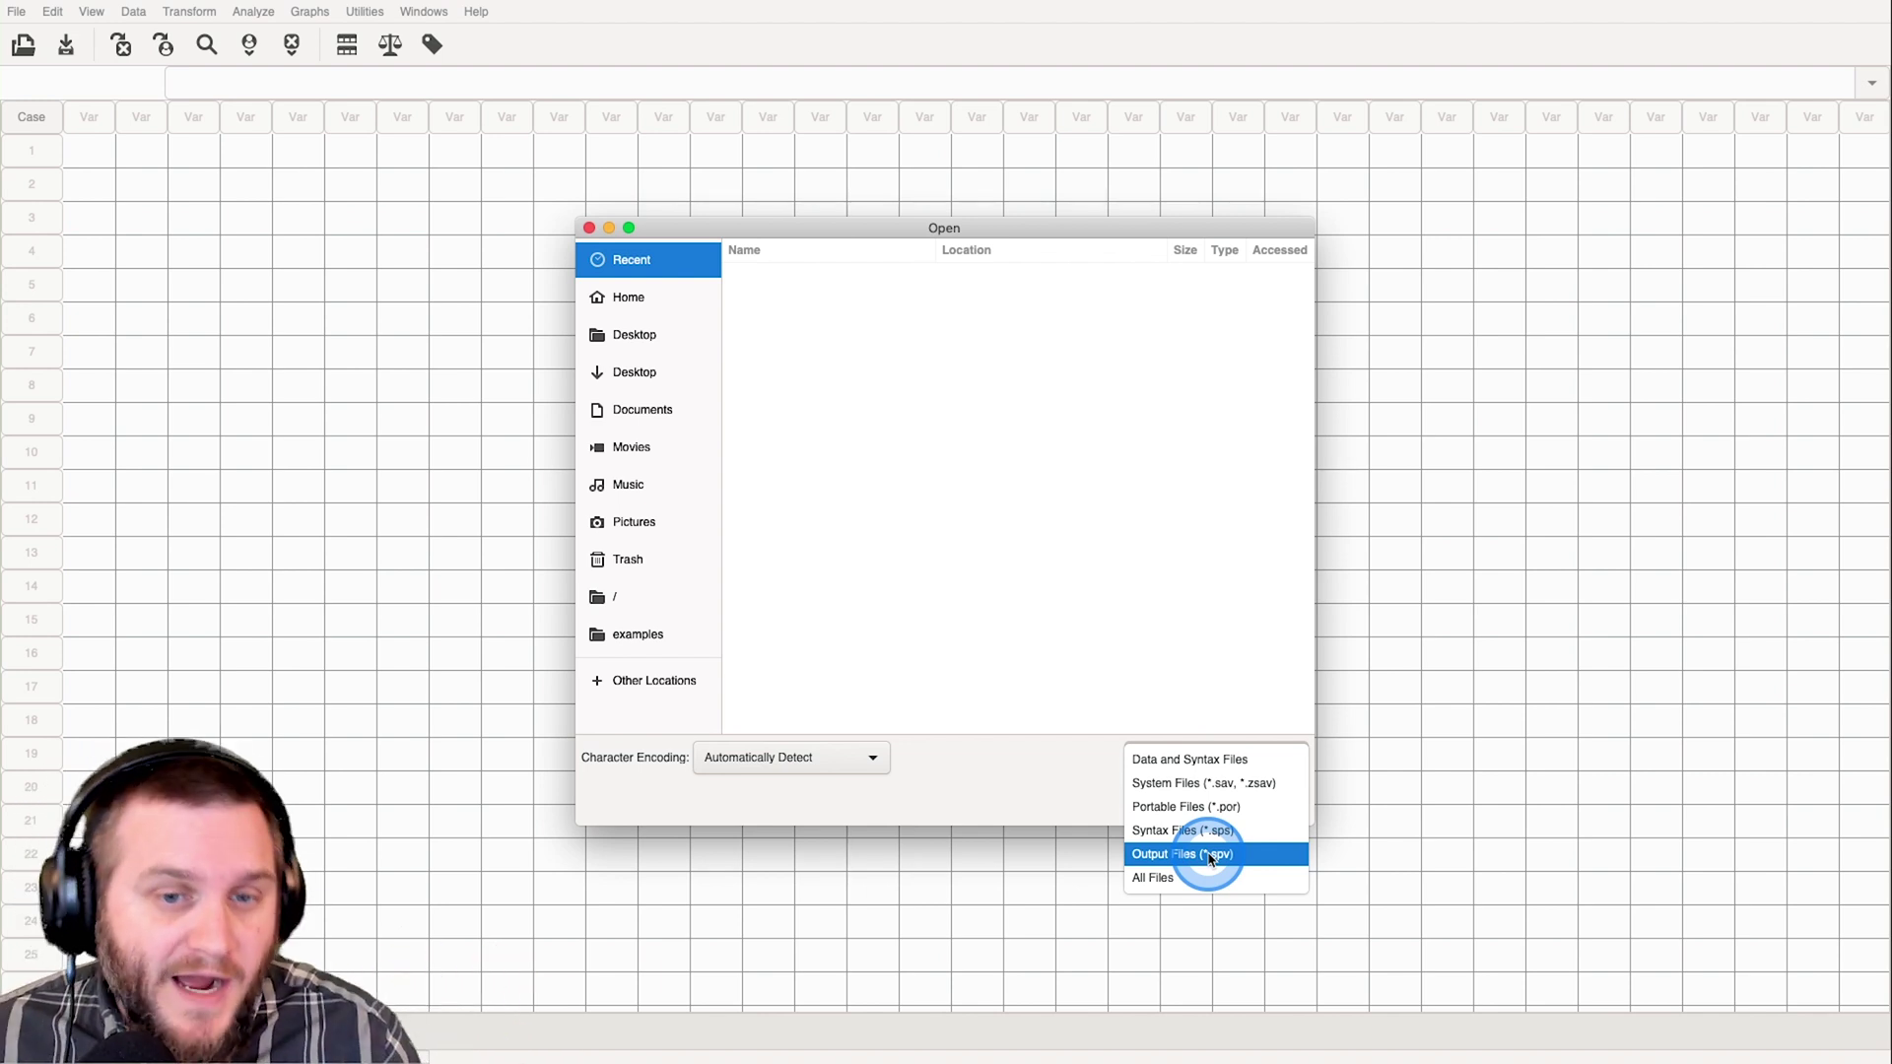
left_click(1168, 876)
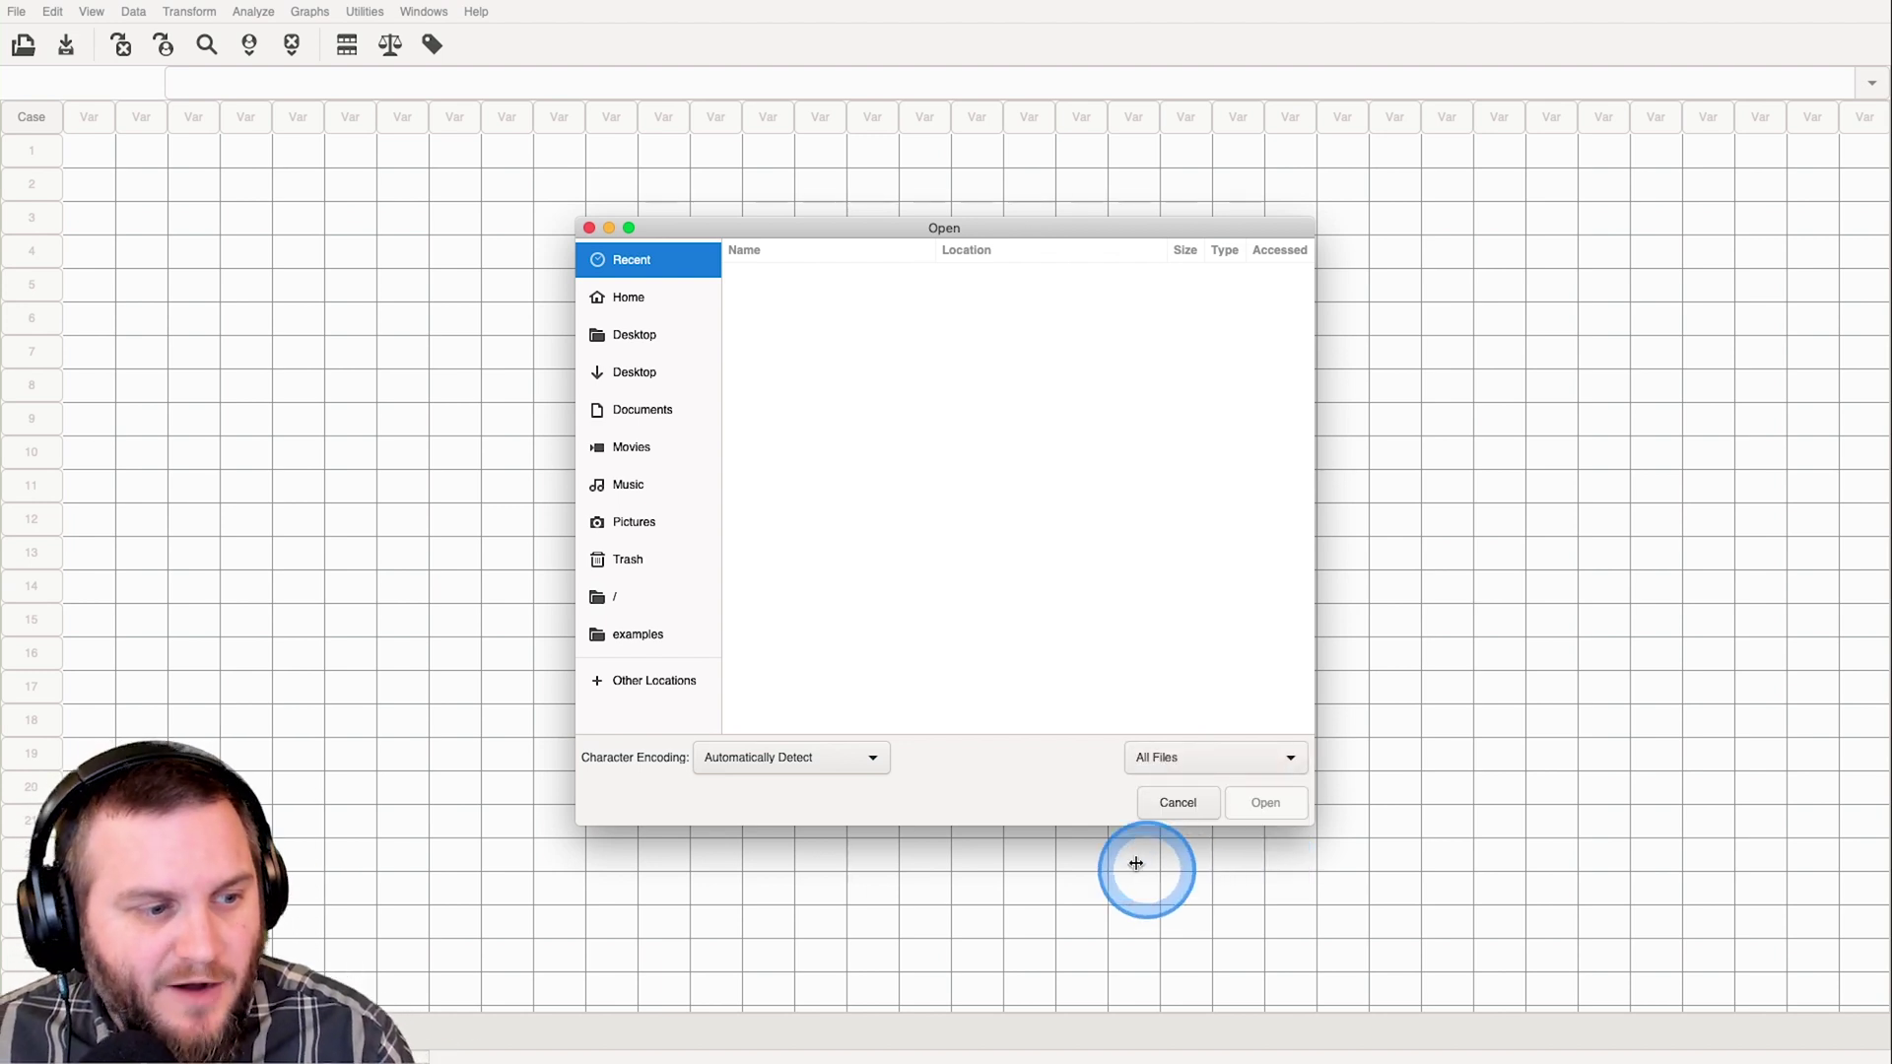
left_click(1144, 759)
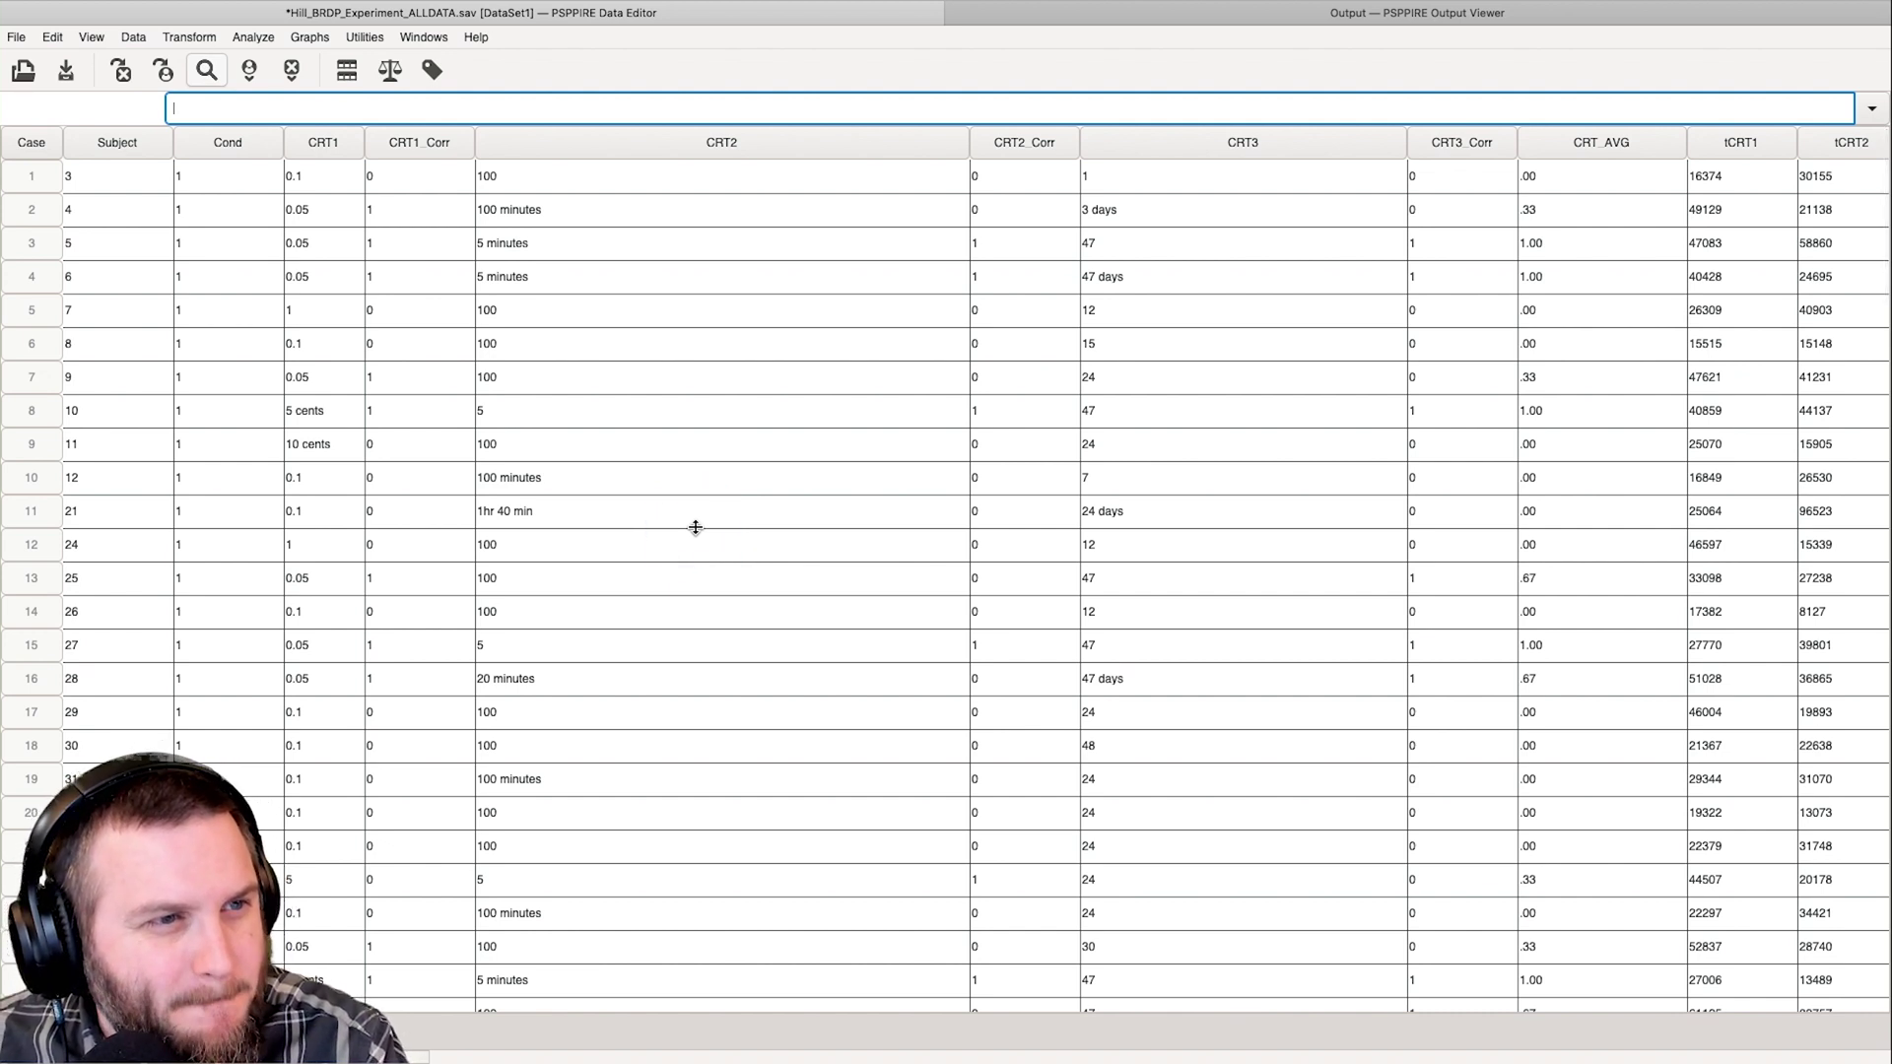
left_click(765, 186)
left_click(726, 588)
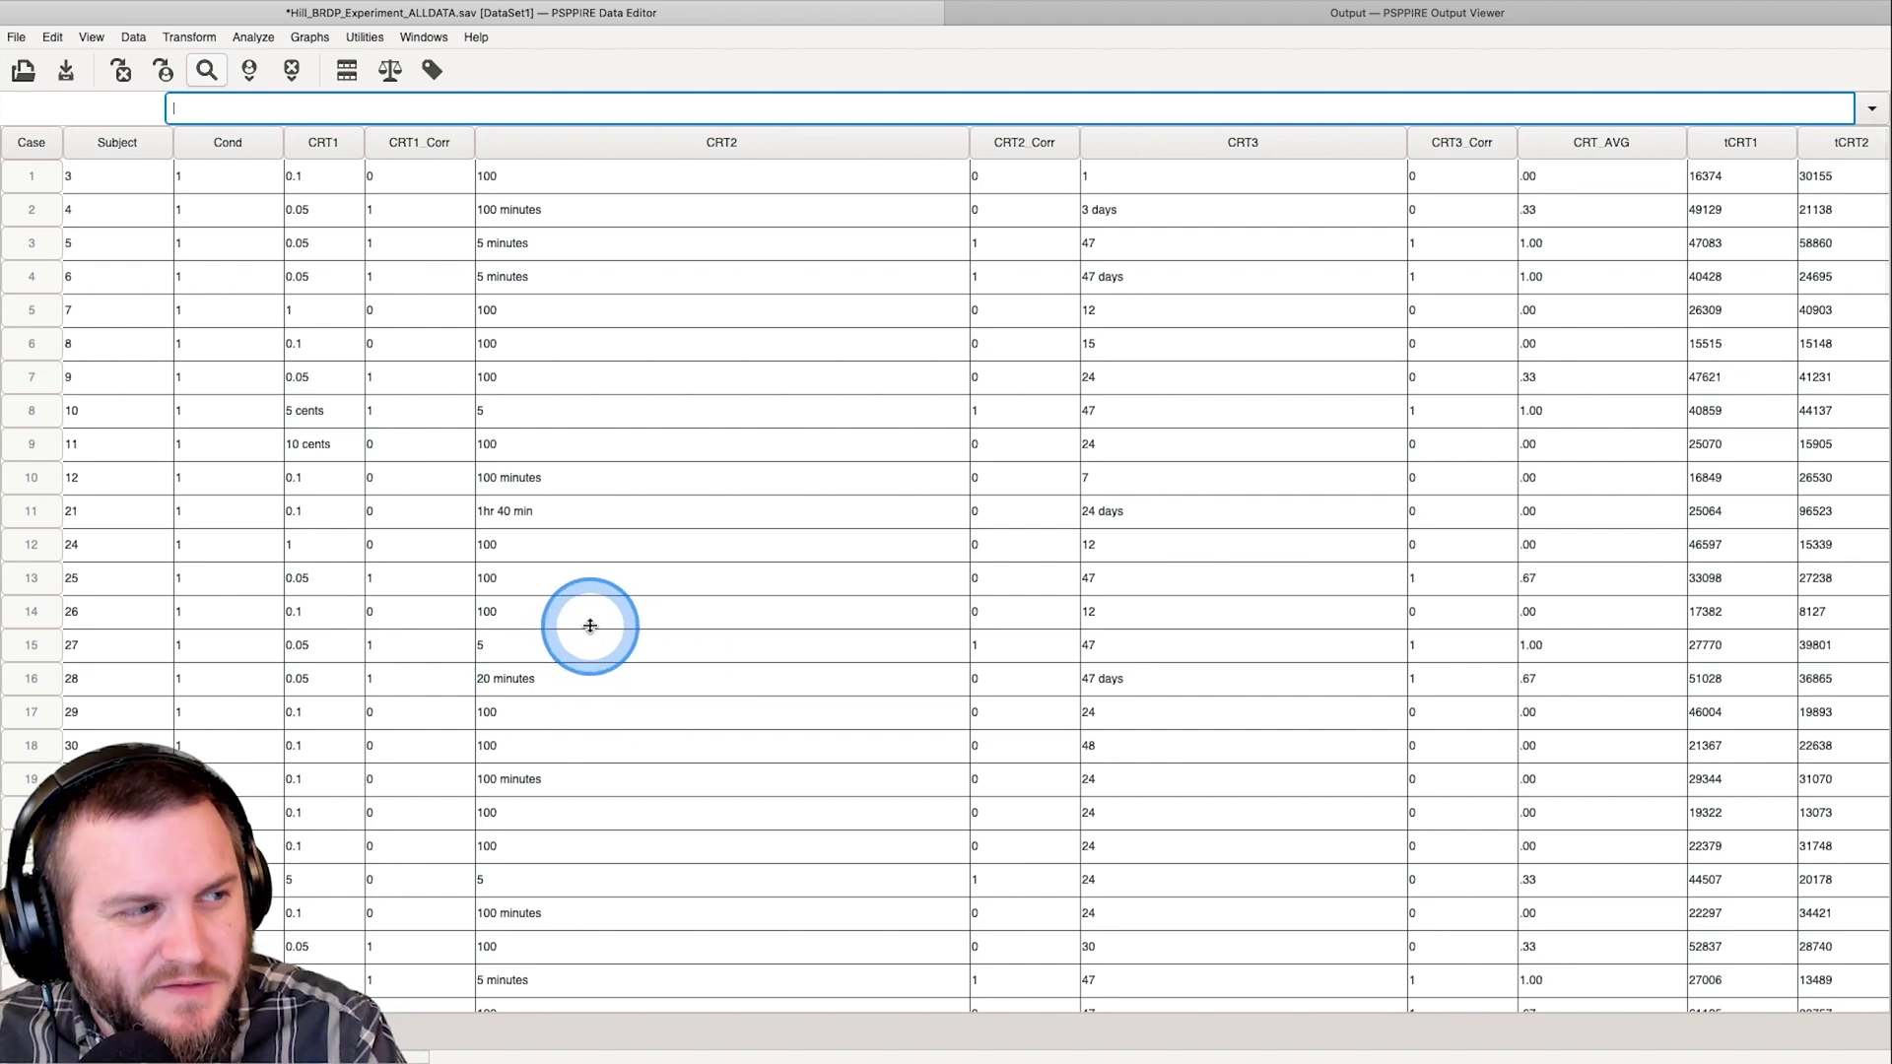
scroll(581, 639, "down", 4)
scroll(592, 631, "down", 10)
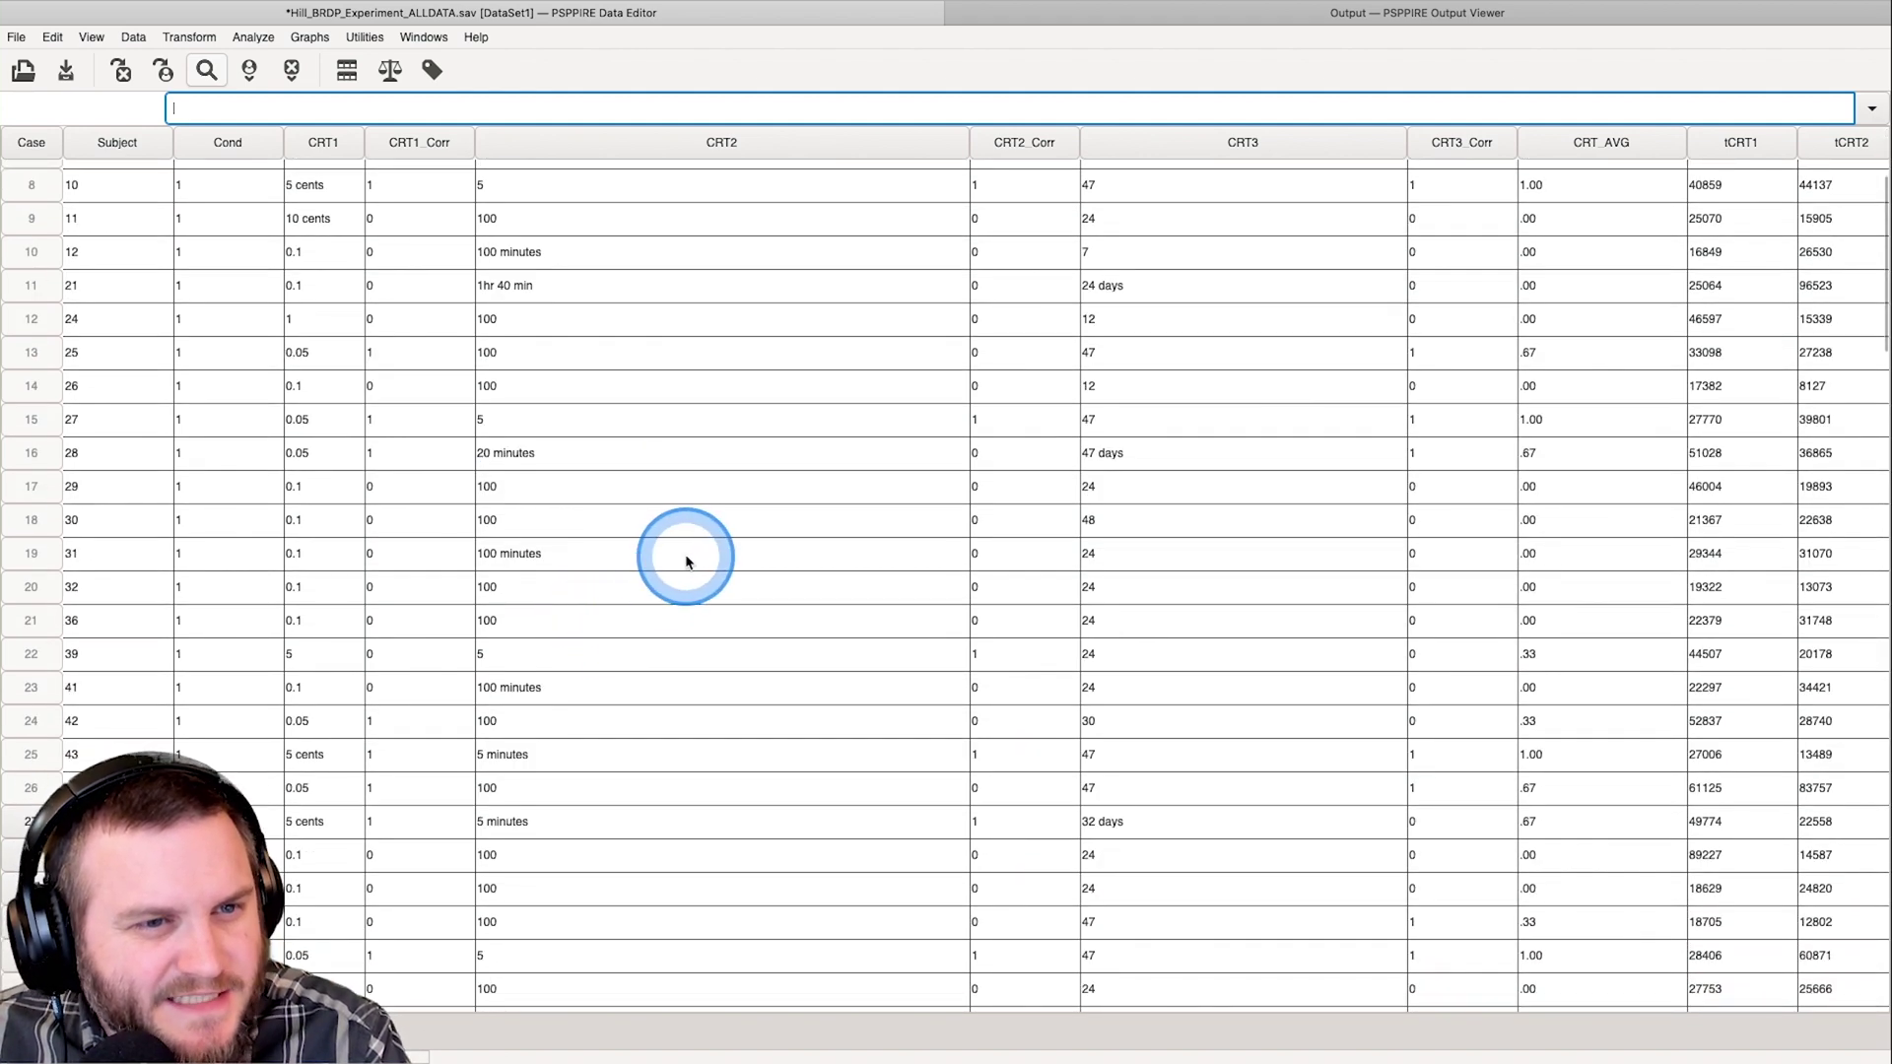
scroll(680, 571, "down", 10)
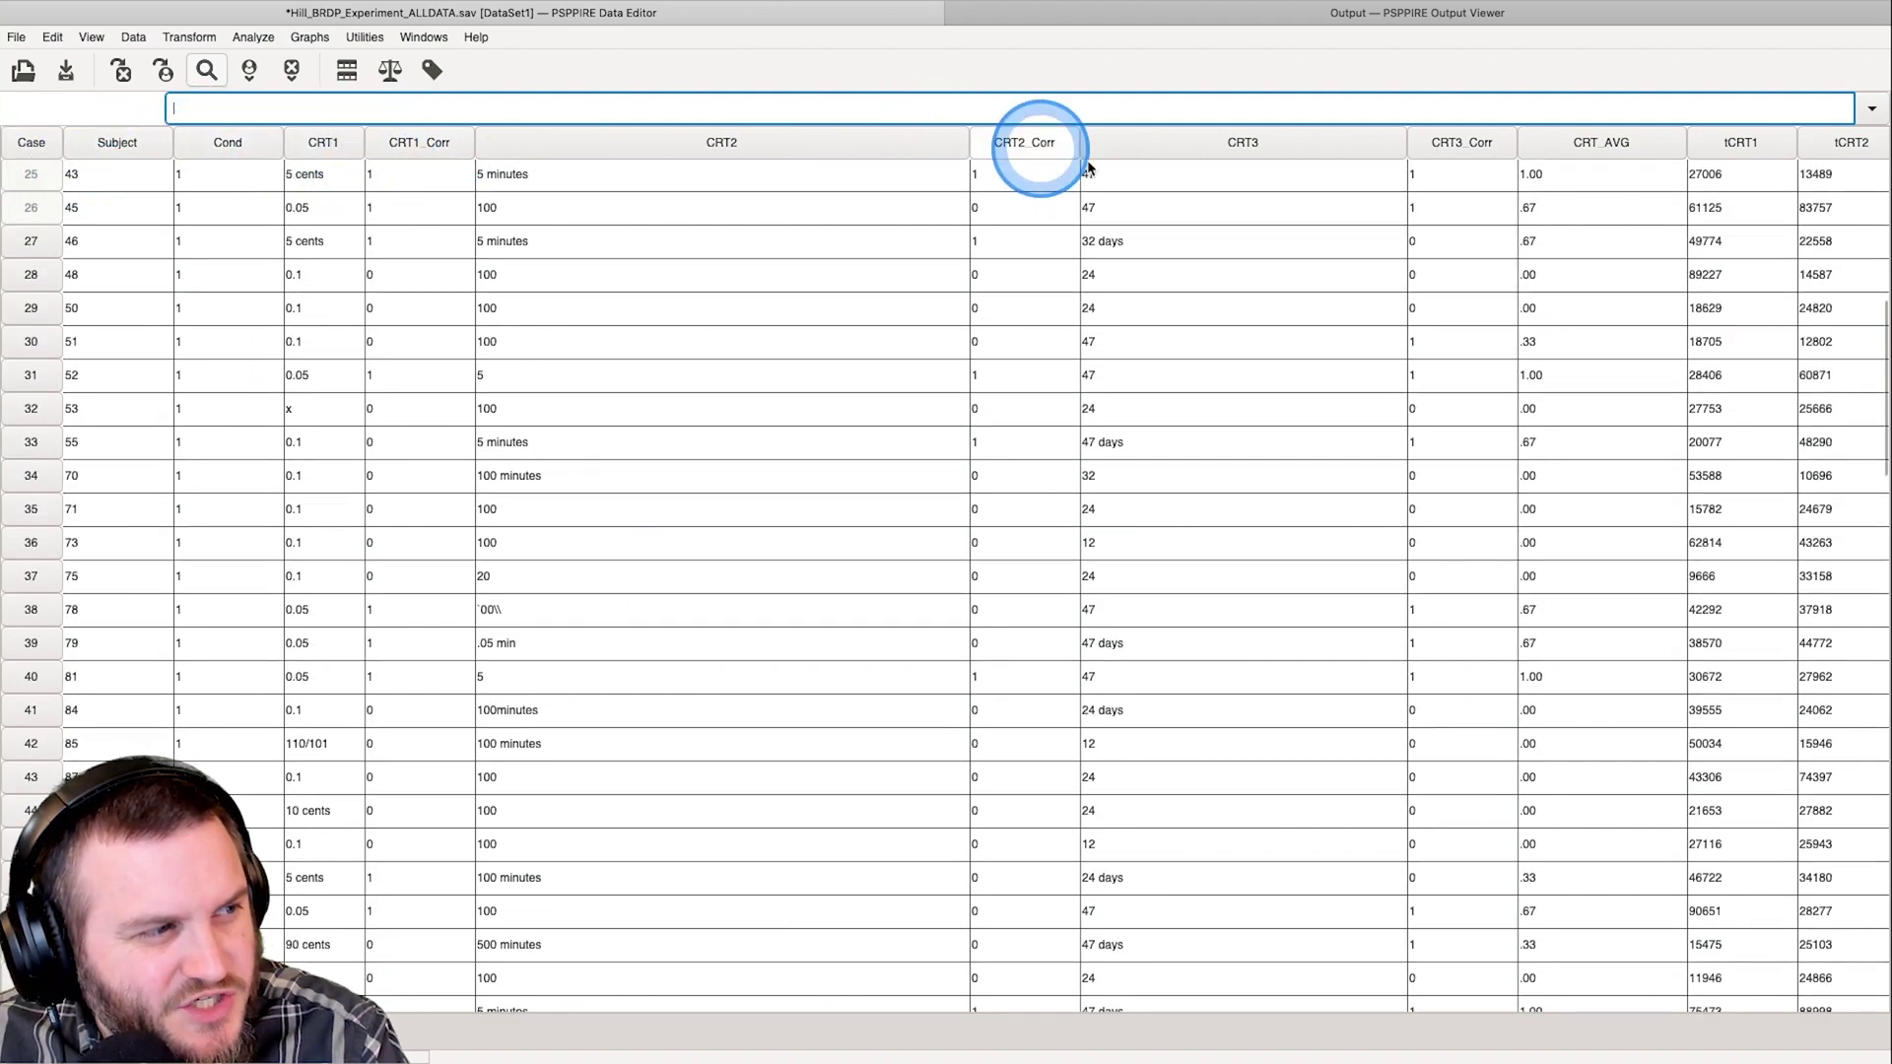
scroll(457, 980, "right", 5)
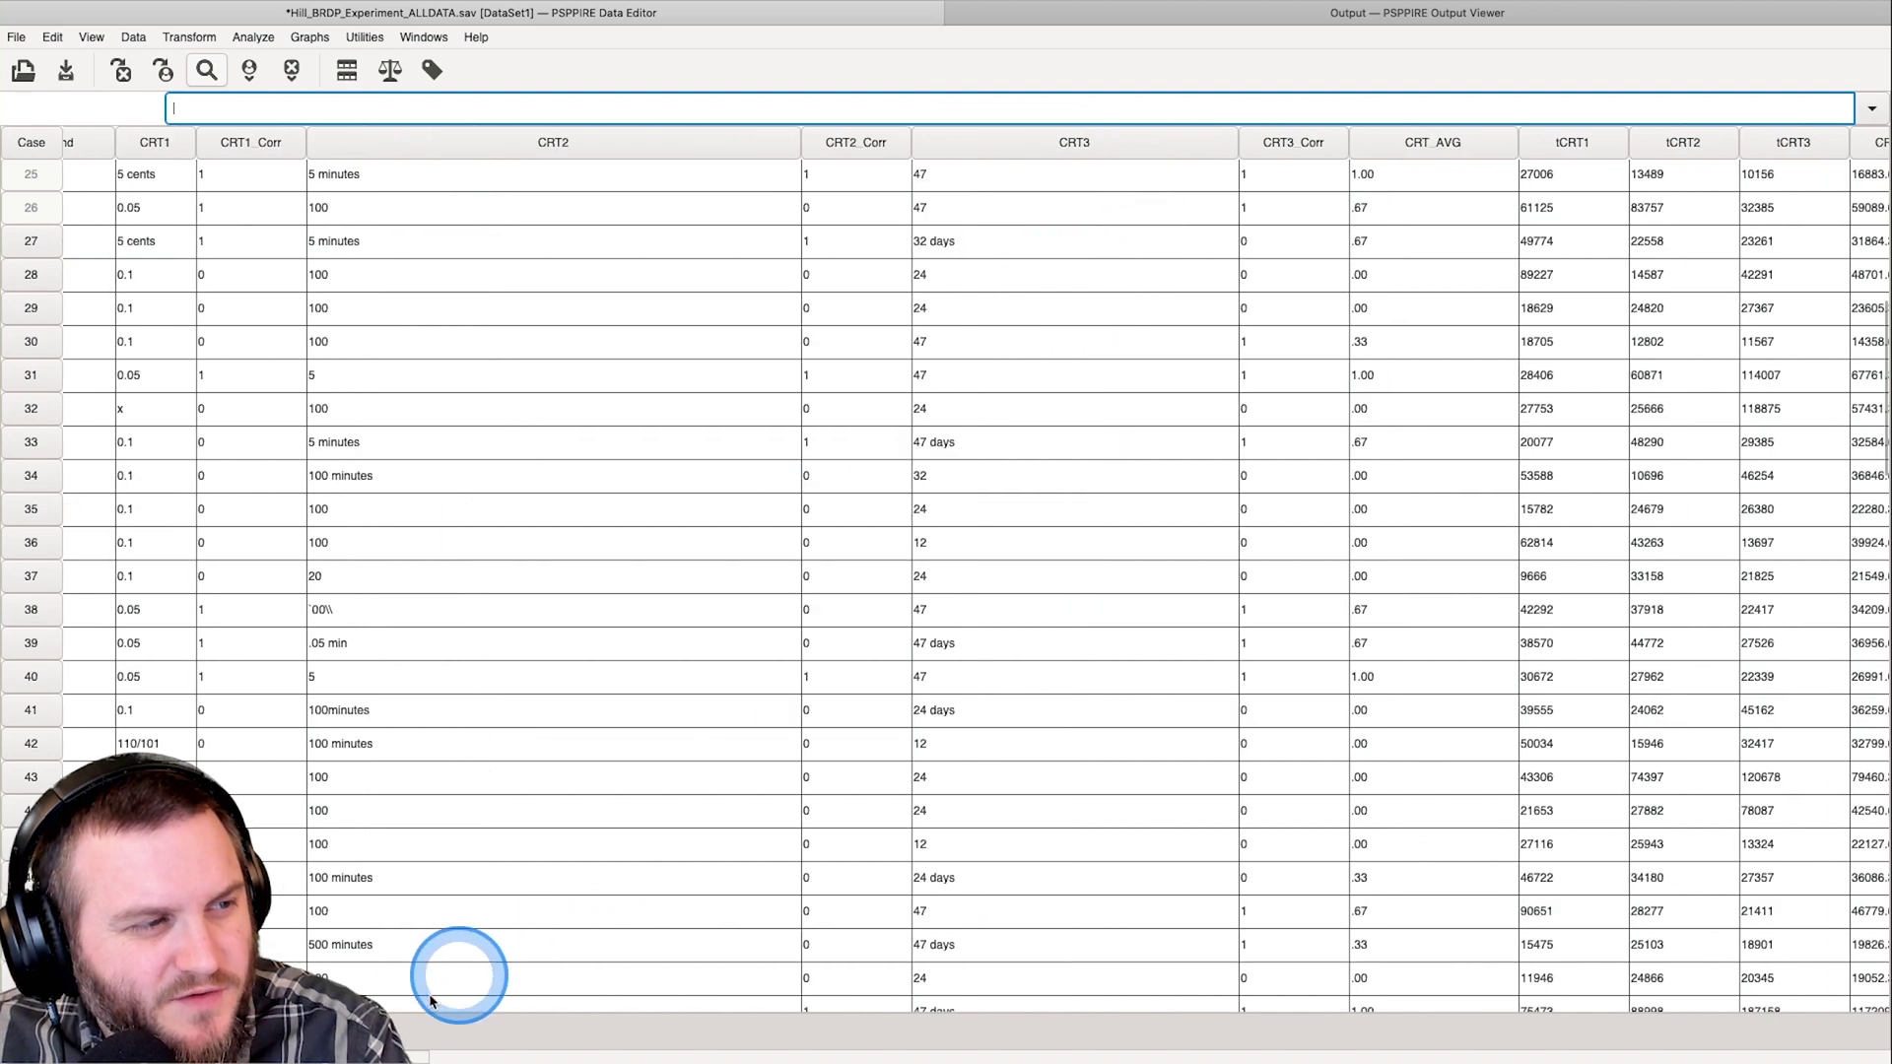
scroll(659, 780, "right", 10)
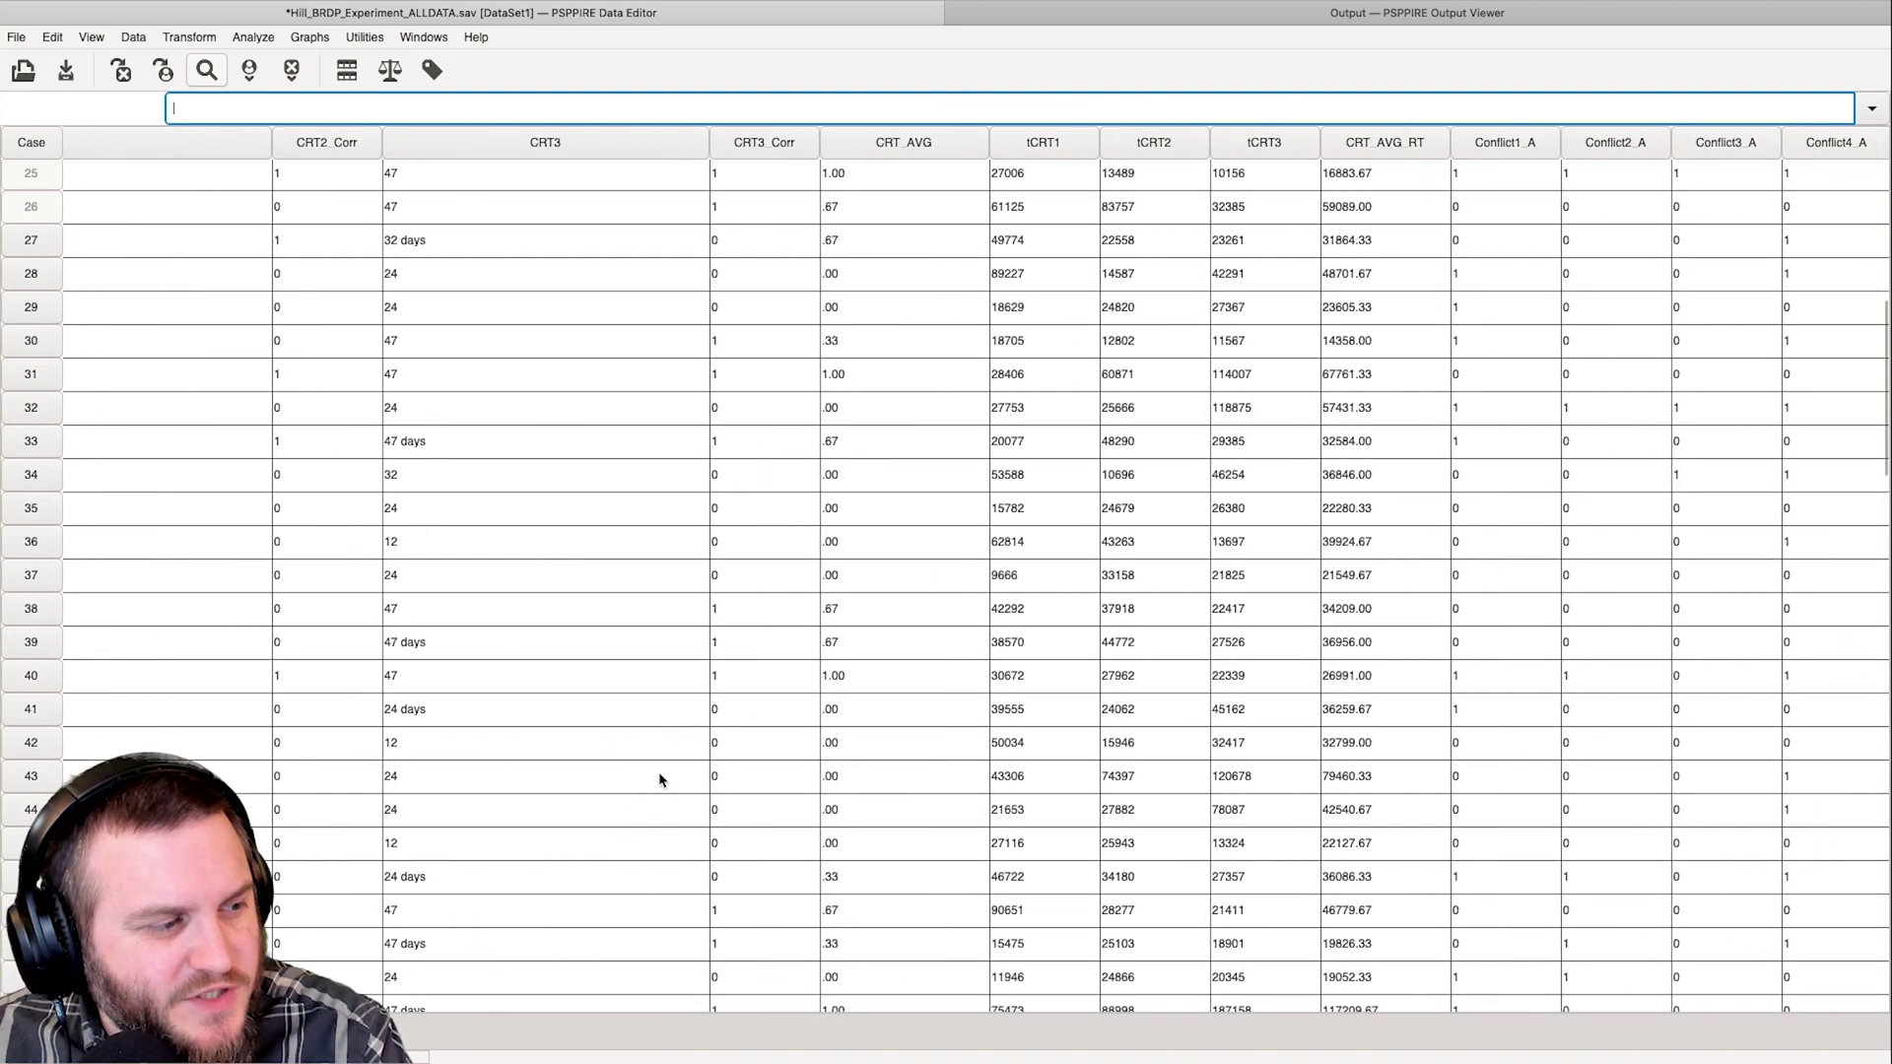
scroll(660, 780, "right", 3)
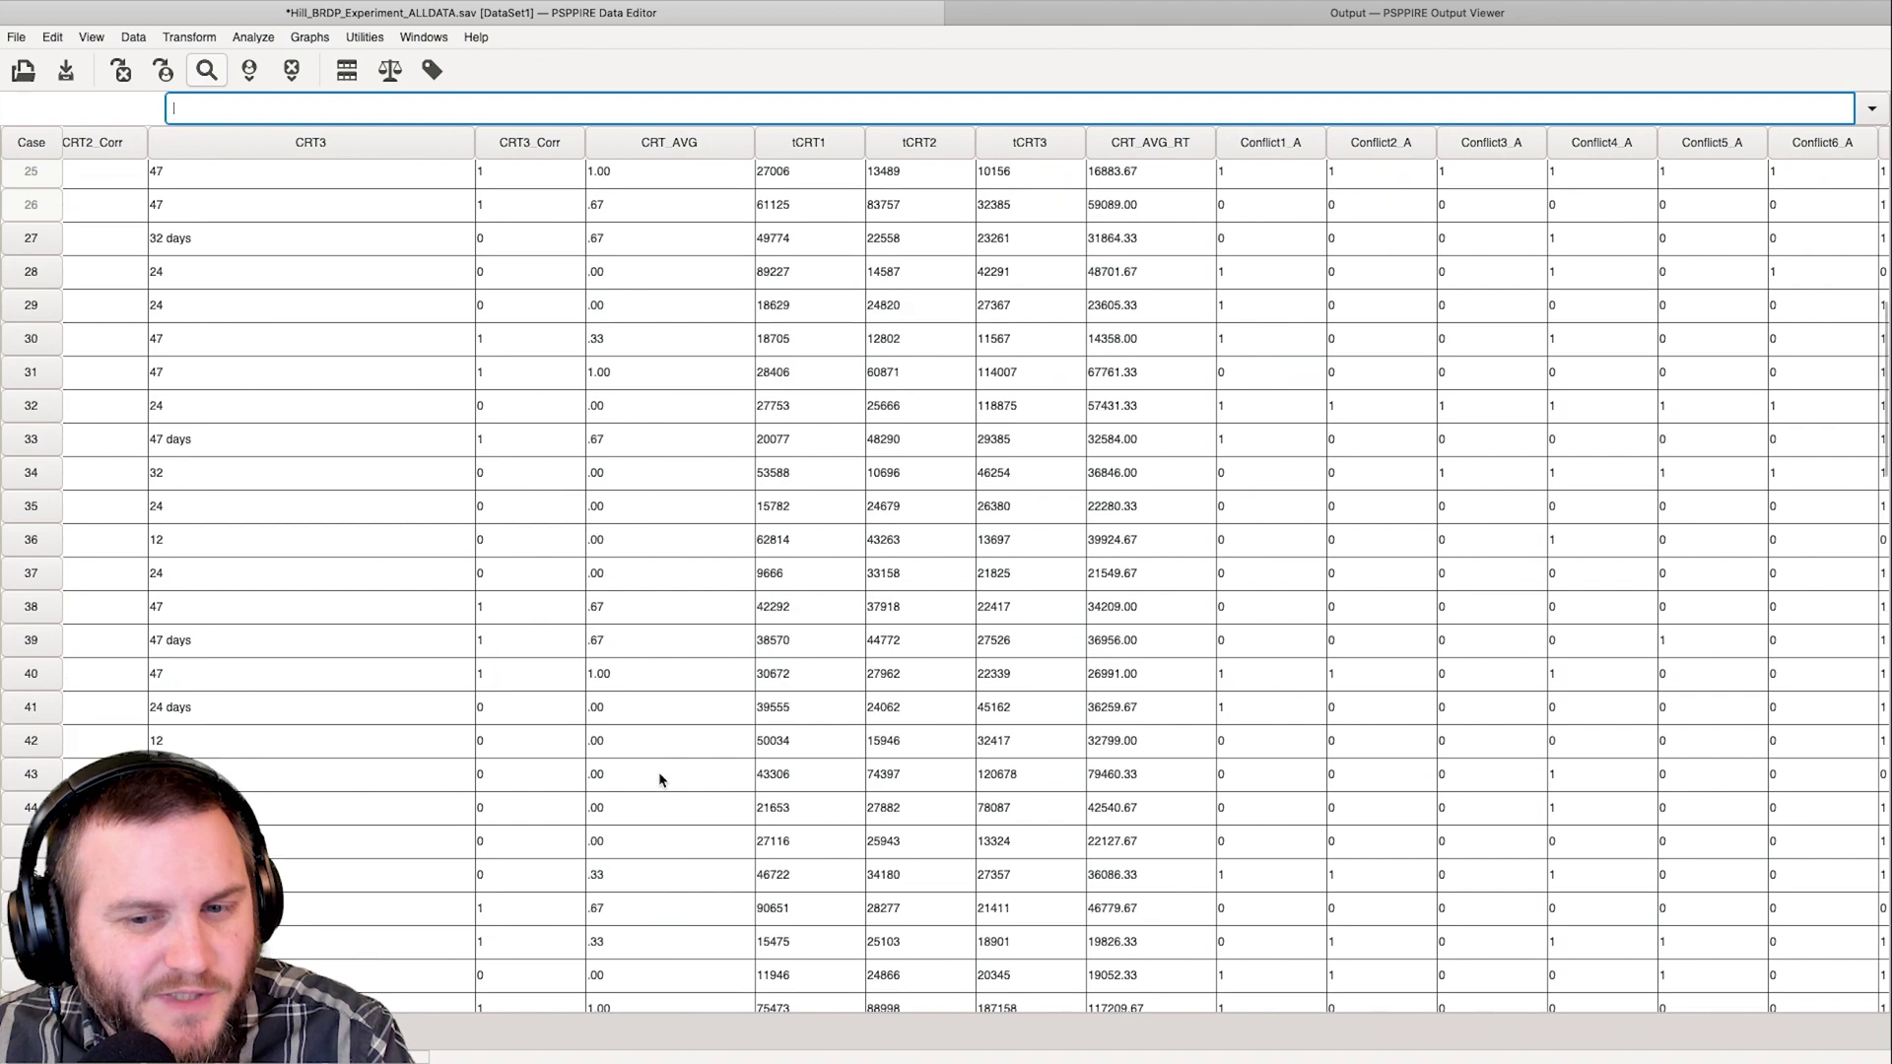
scroll(660, 780, "right", 7)
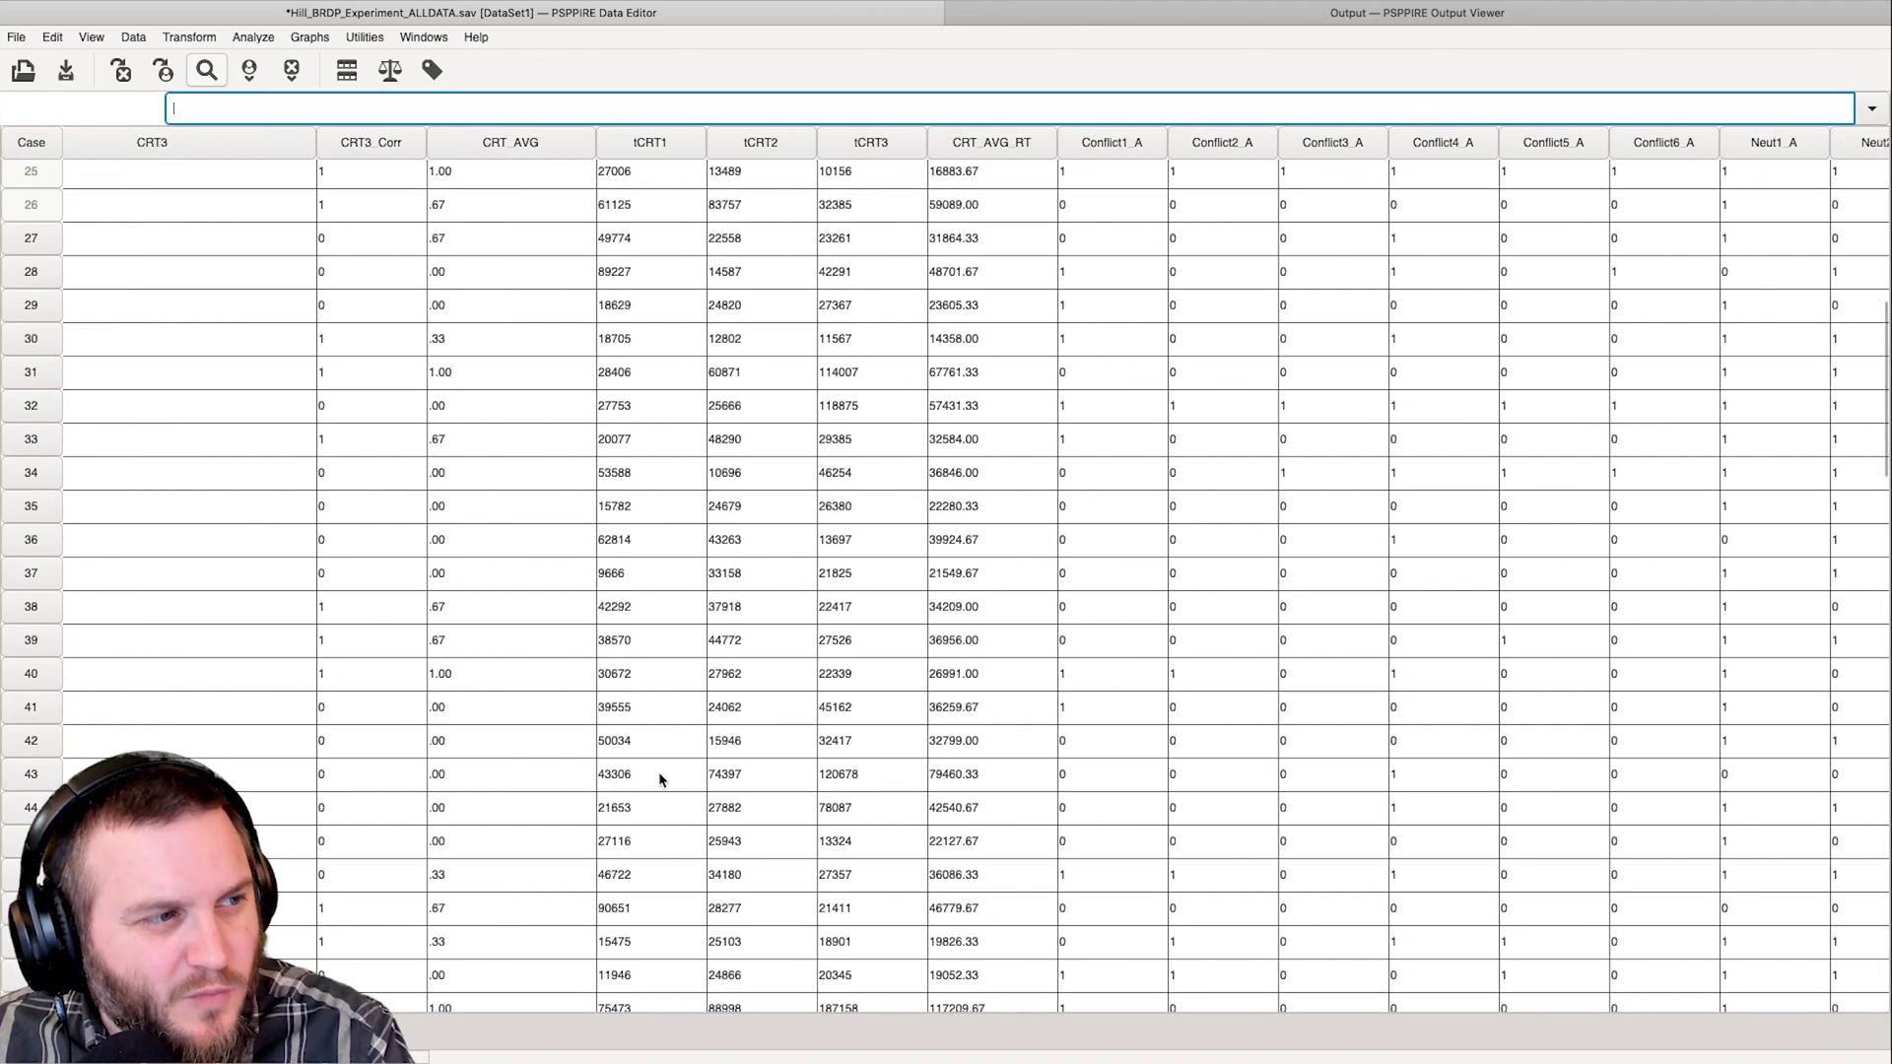
scroll(660, 780, "right", 7)
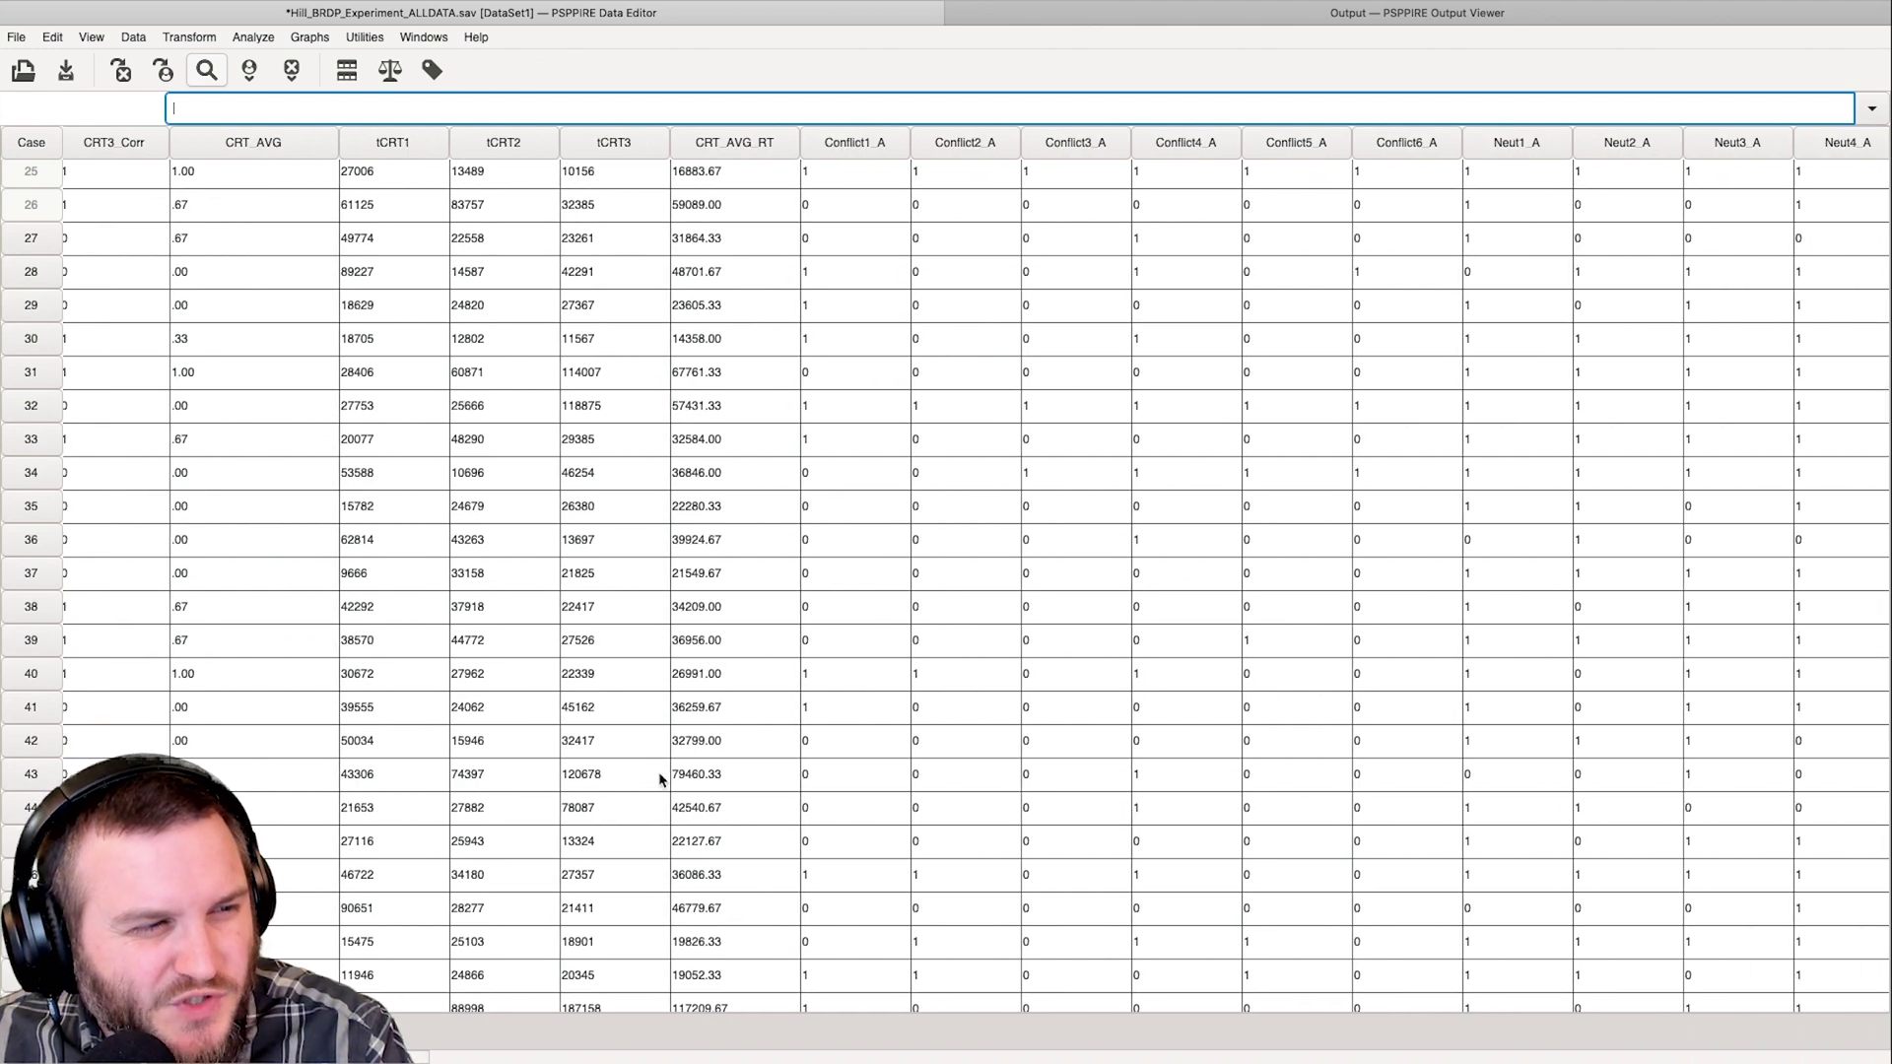
scroll(659, 780, "right", 8)
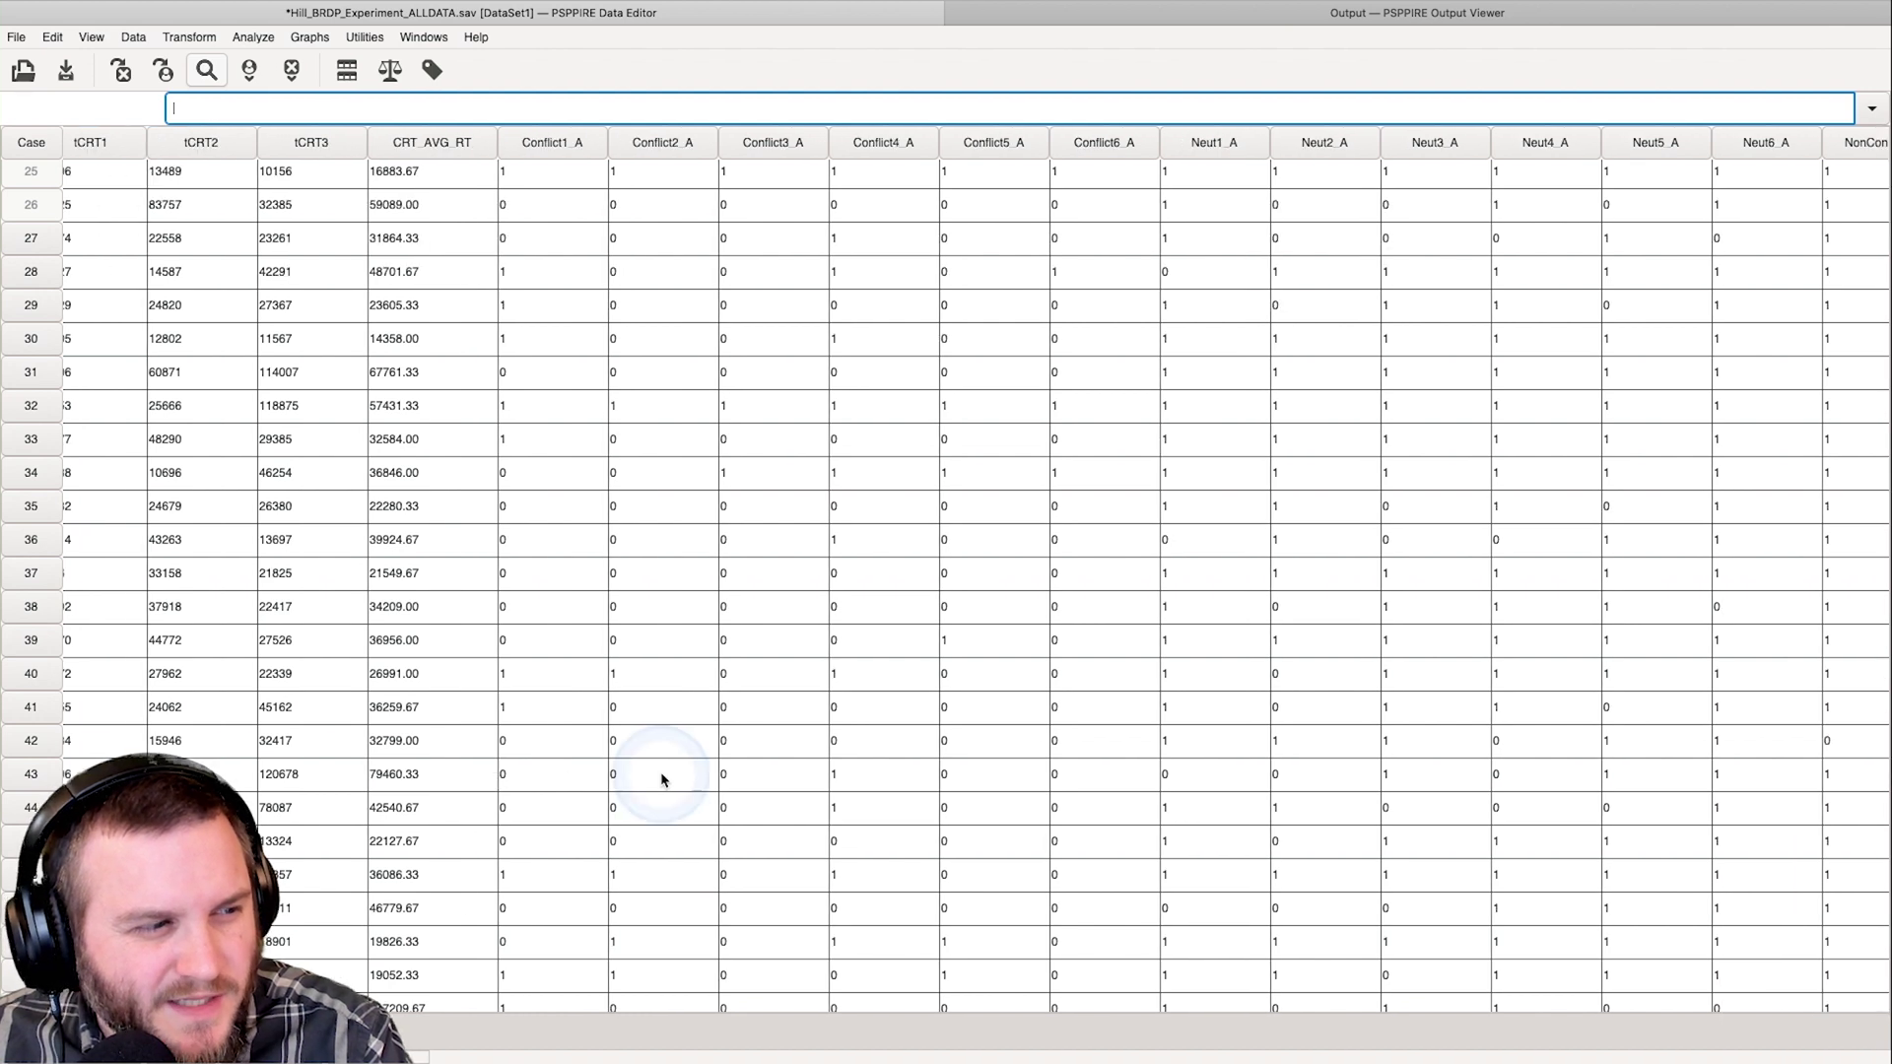
left_click(916, 547)
left_click_drag(680, 35, 848, 16)
left_click(1378, 24)
left_click(833, 12)
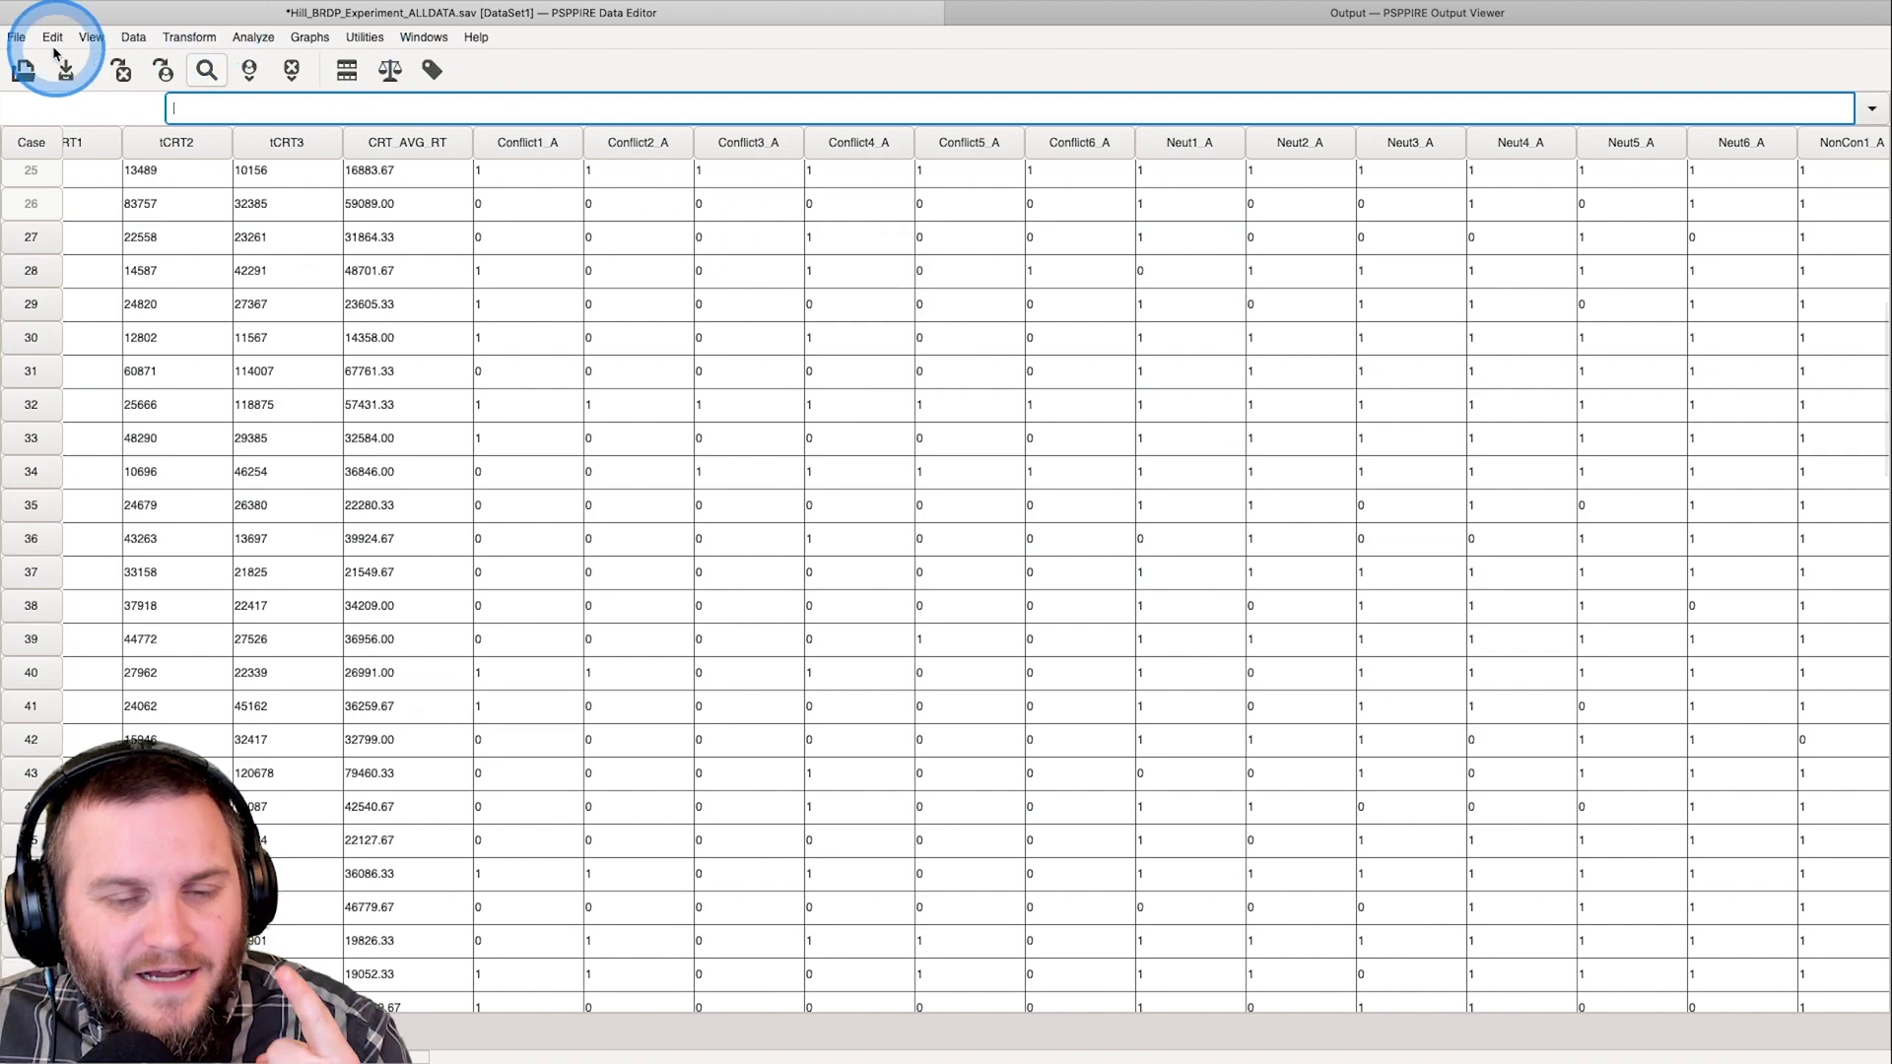
Open OUTPUT.spv from the Hill DP Project folder, keeping the Data and Syntax Files filter
left_click(16, 37)
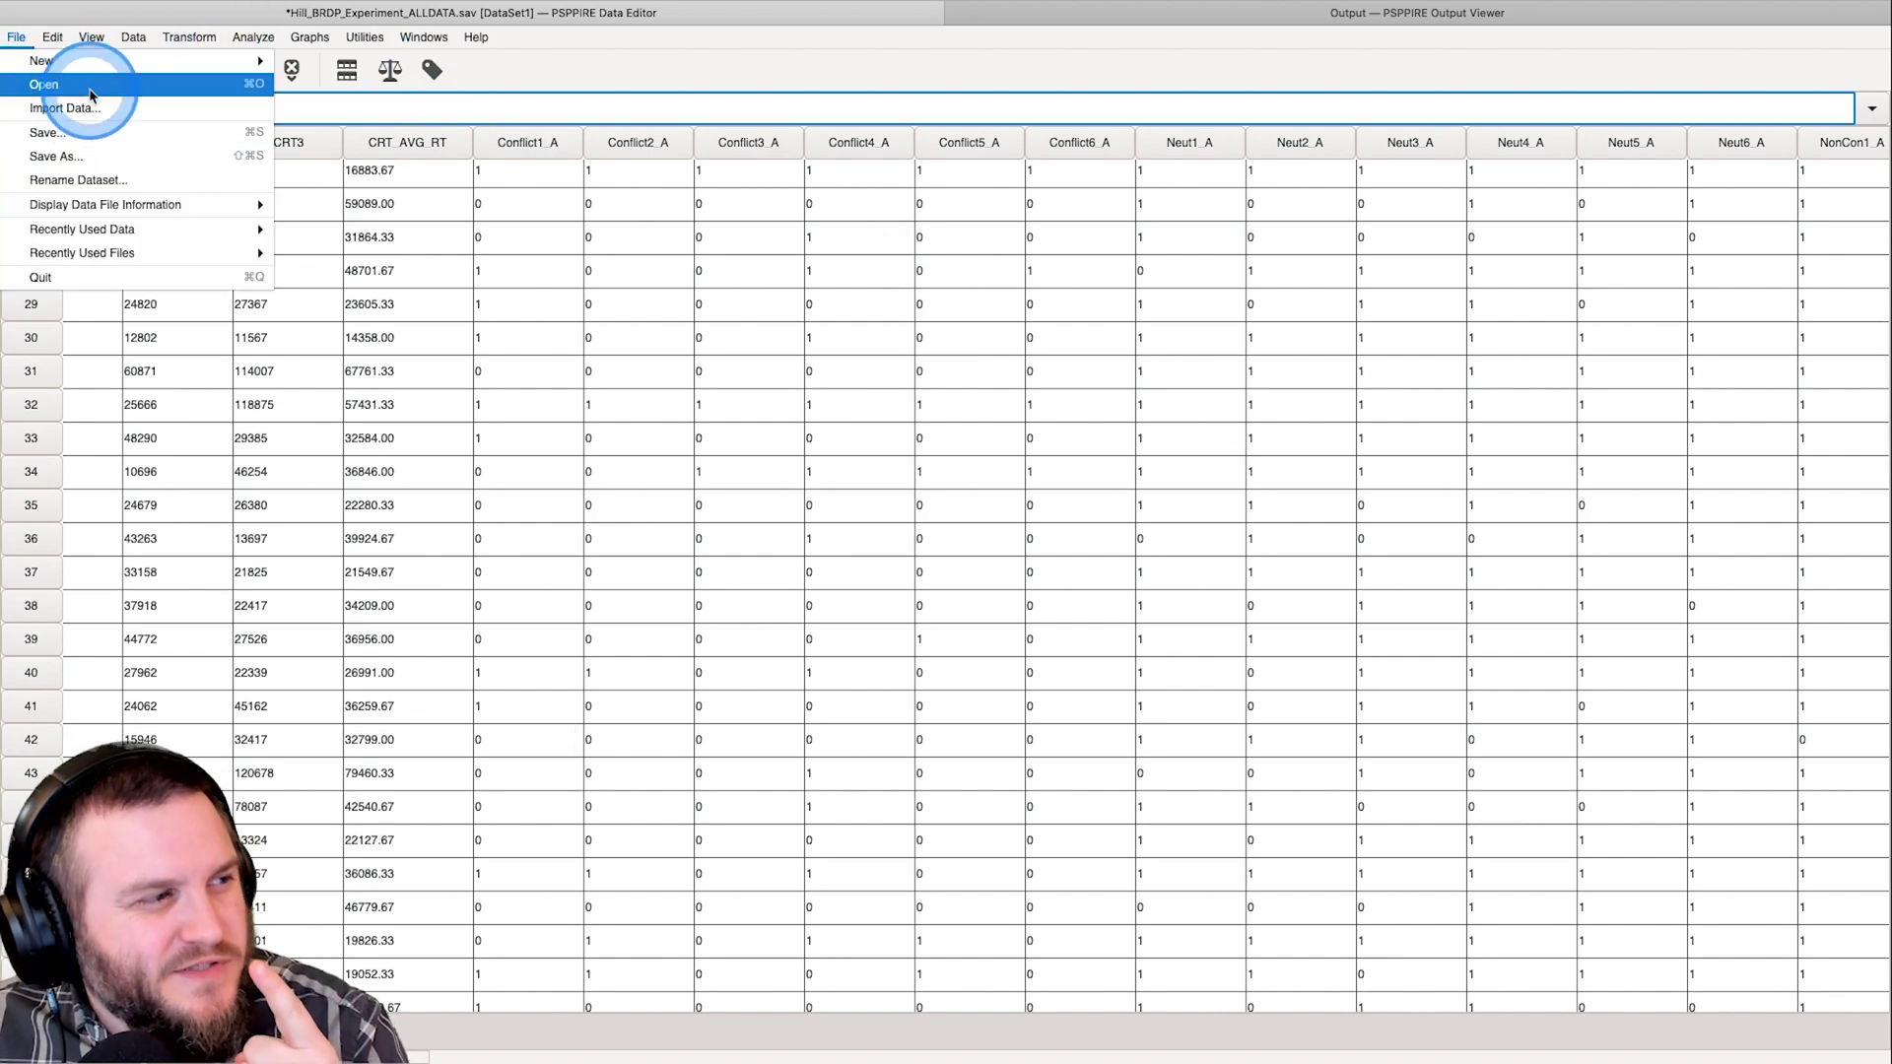
left_click(43, 83)
left_click(1217, 770)
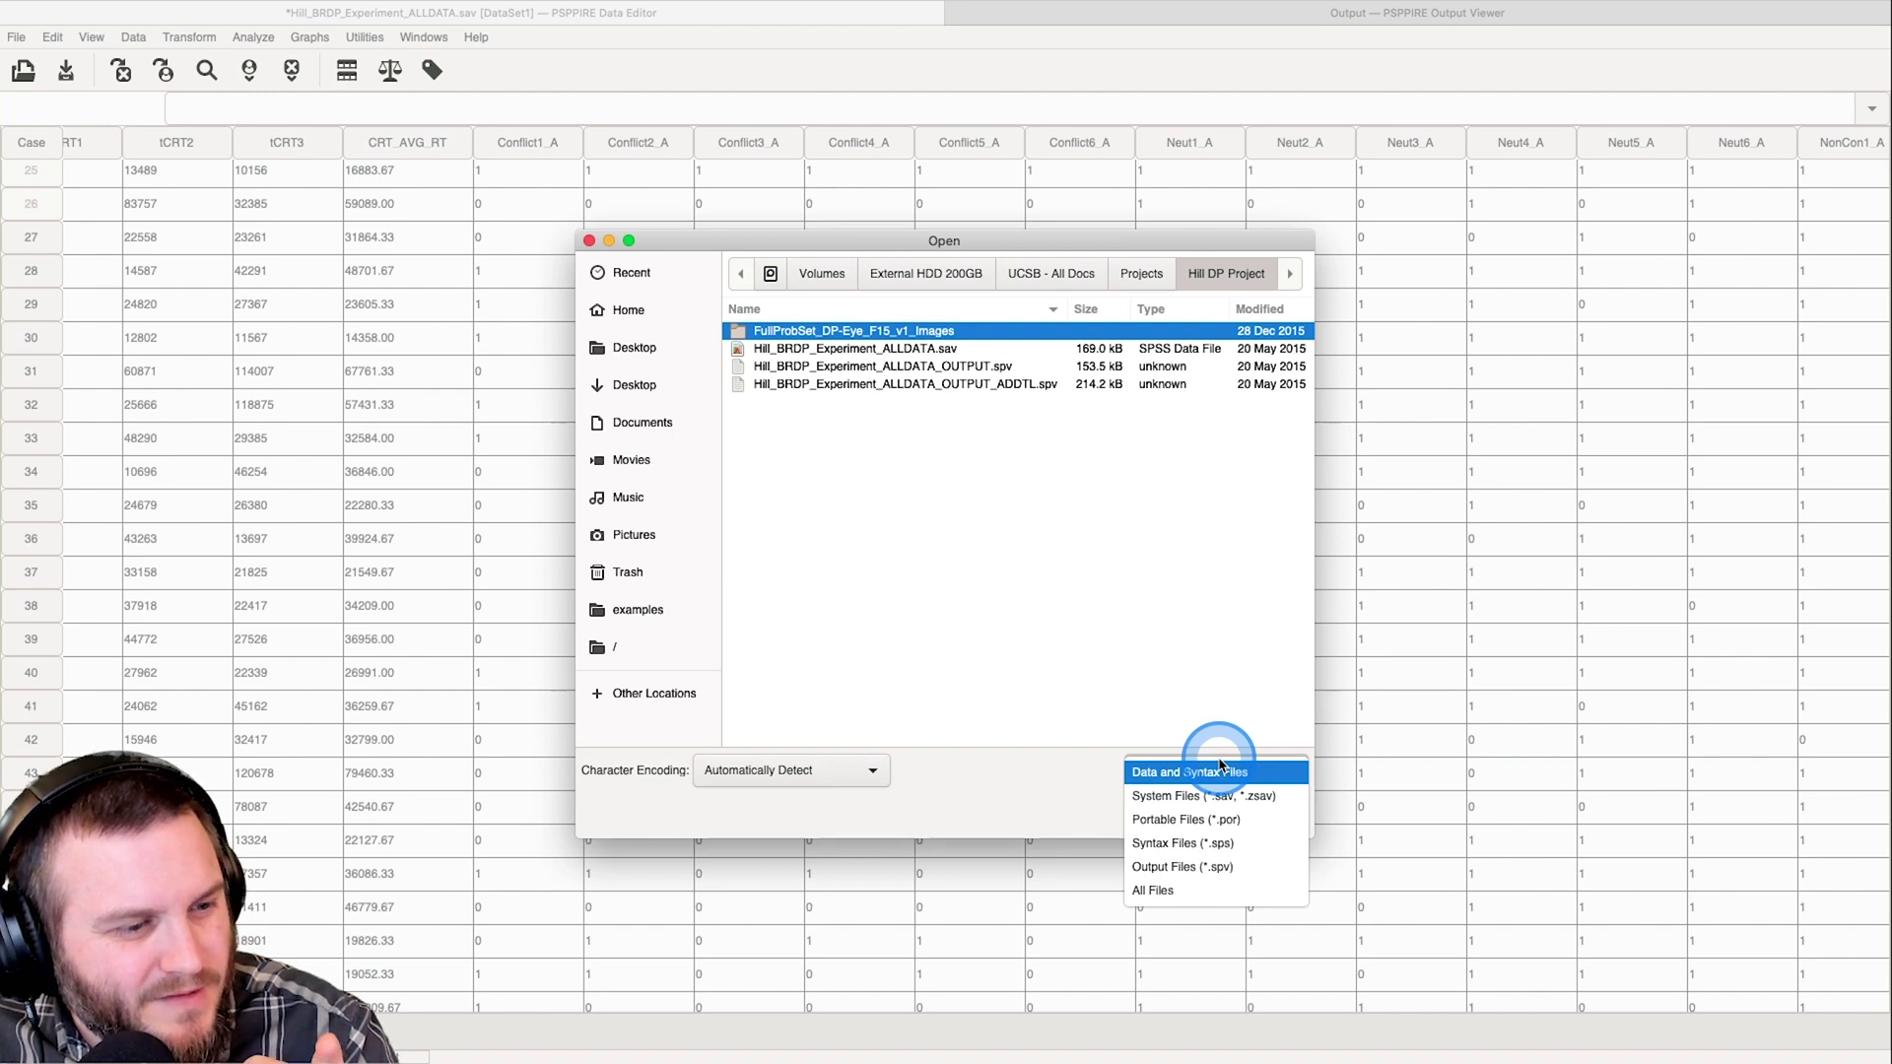
left_click(1221, 770)
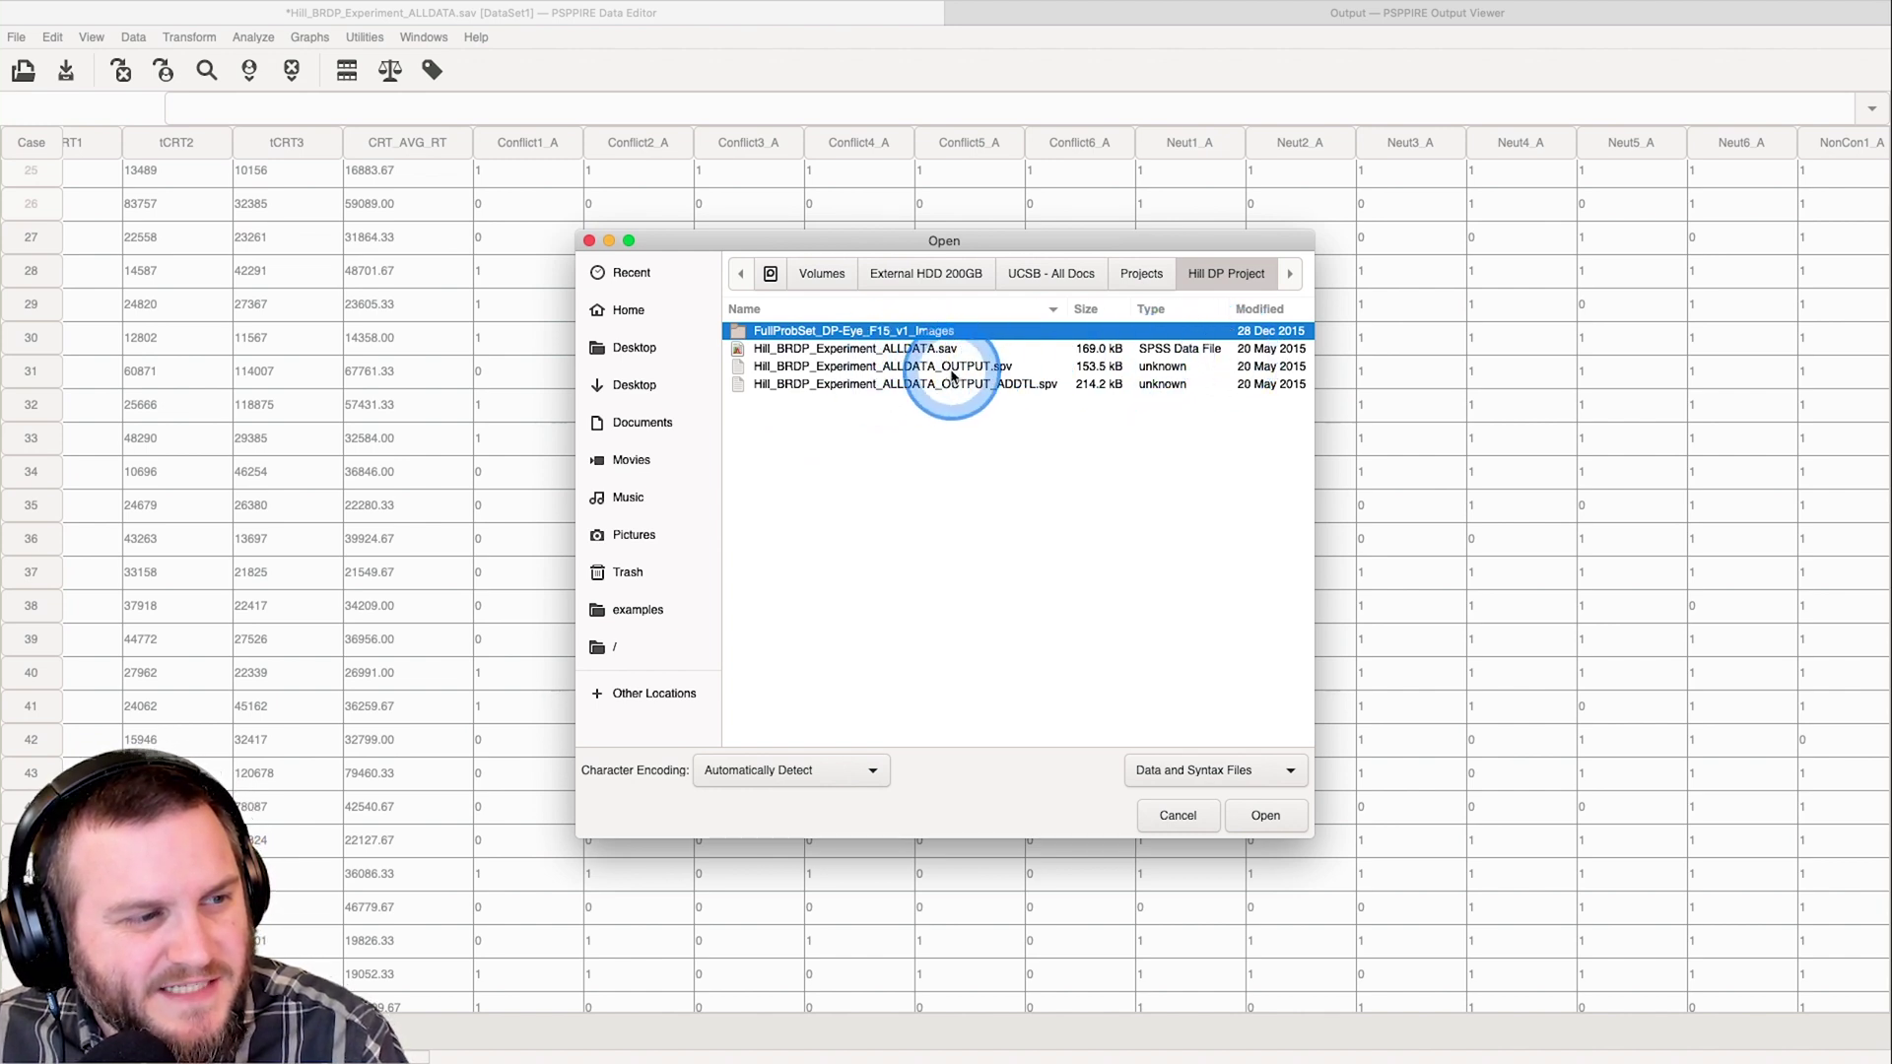
double_click(894, 370)
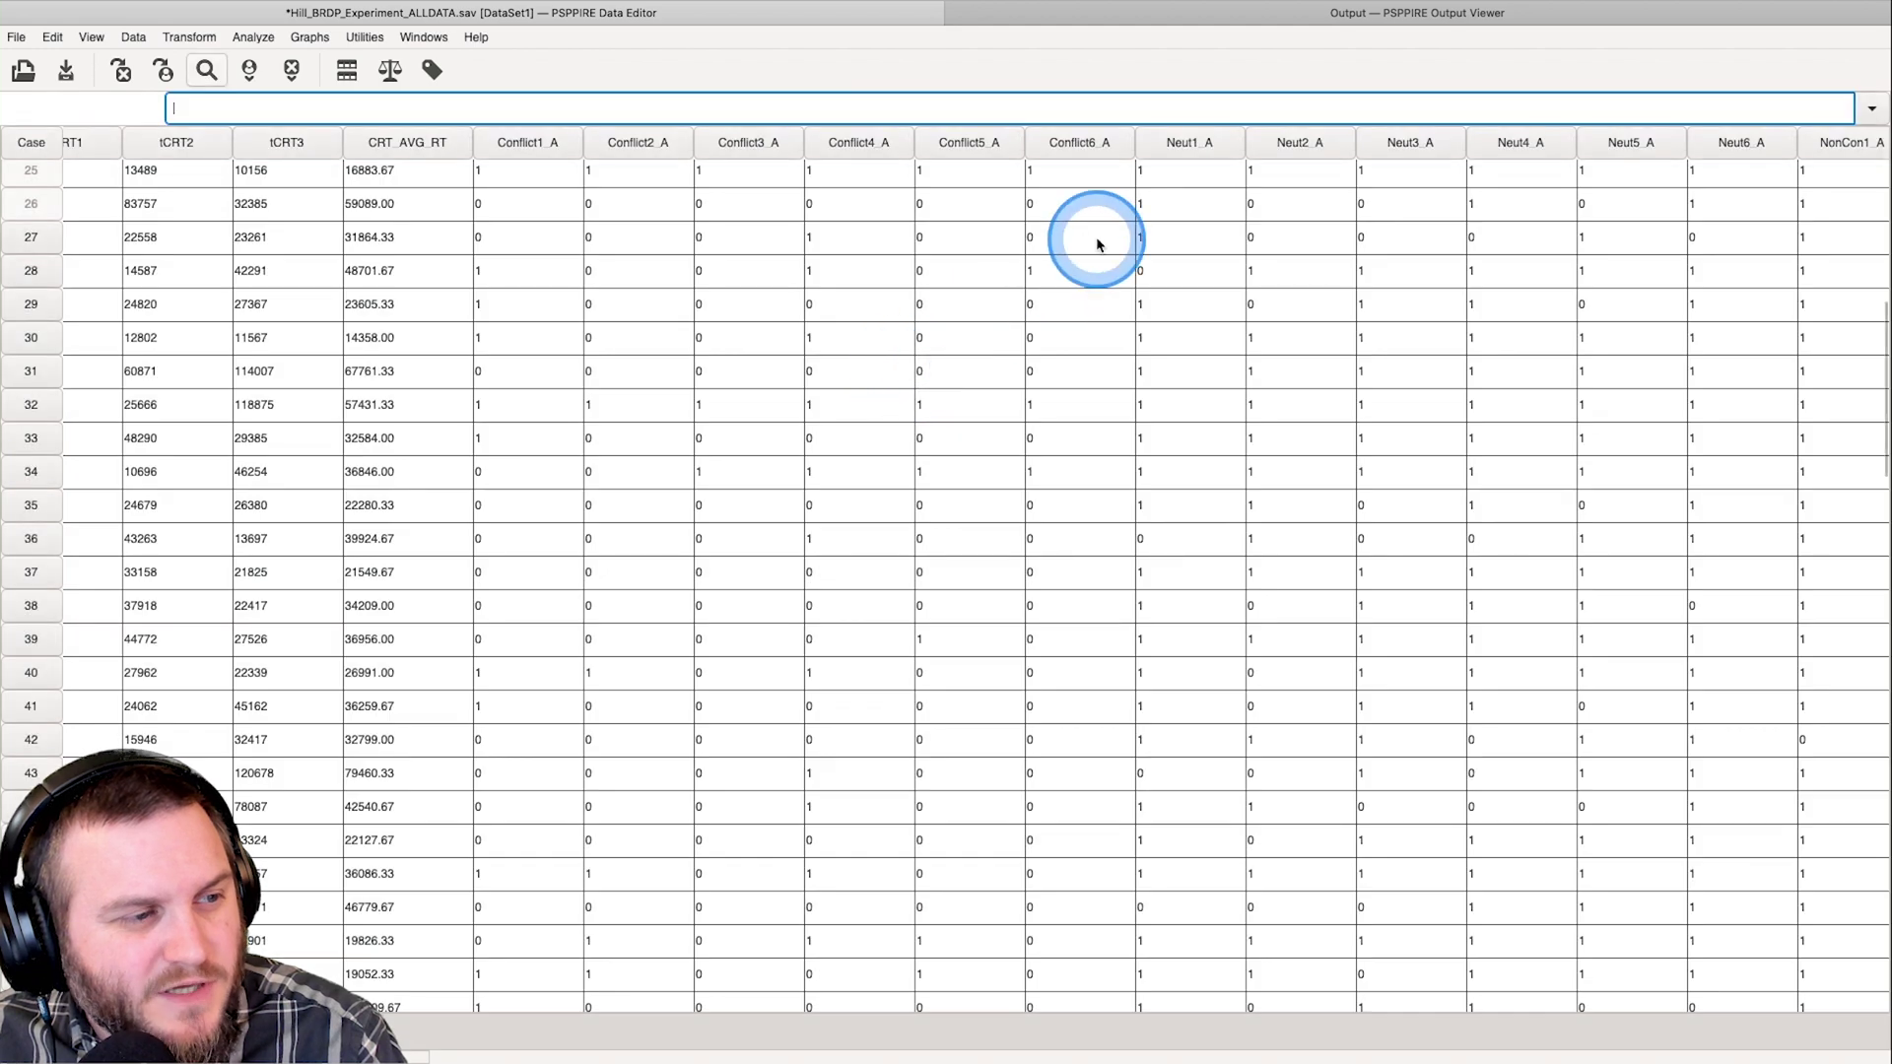
Switch to the Output Viewer and scroll through the loaded log and tables
left_click(1250, 19)
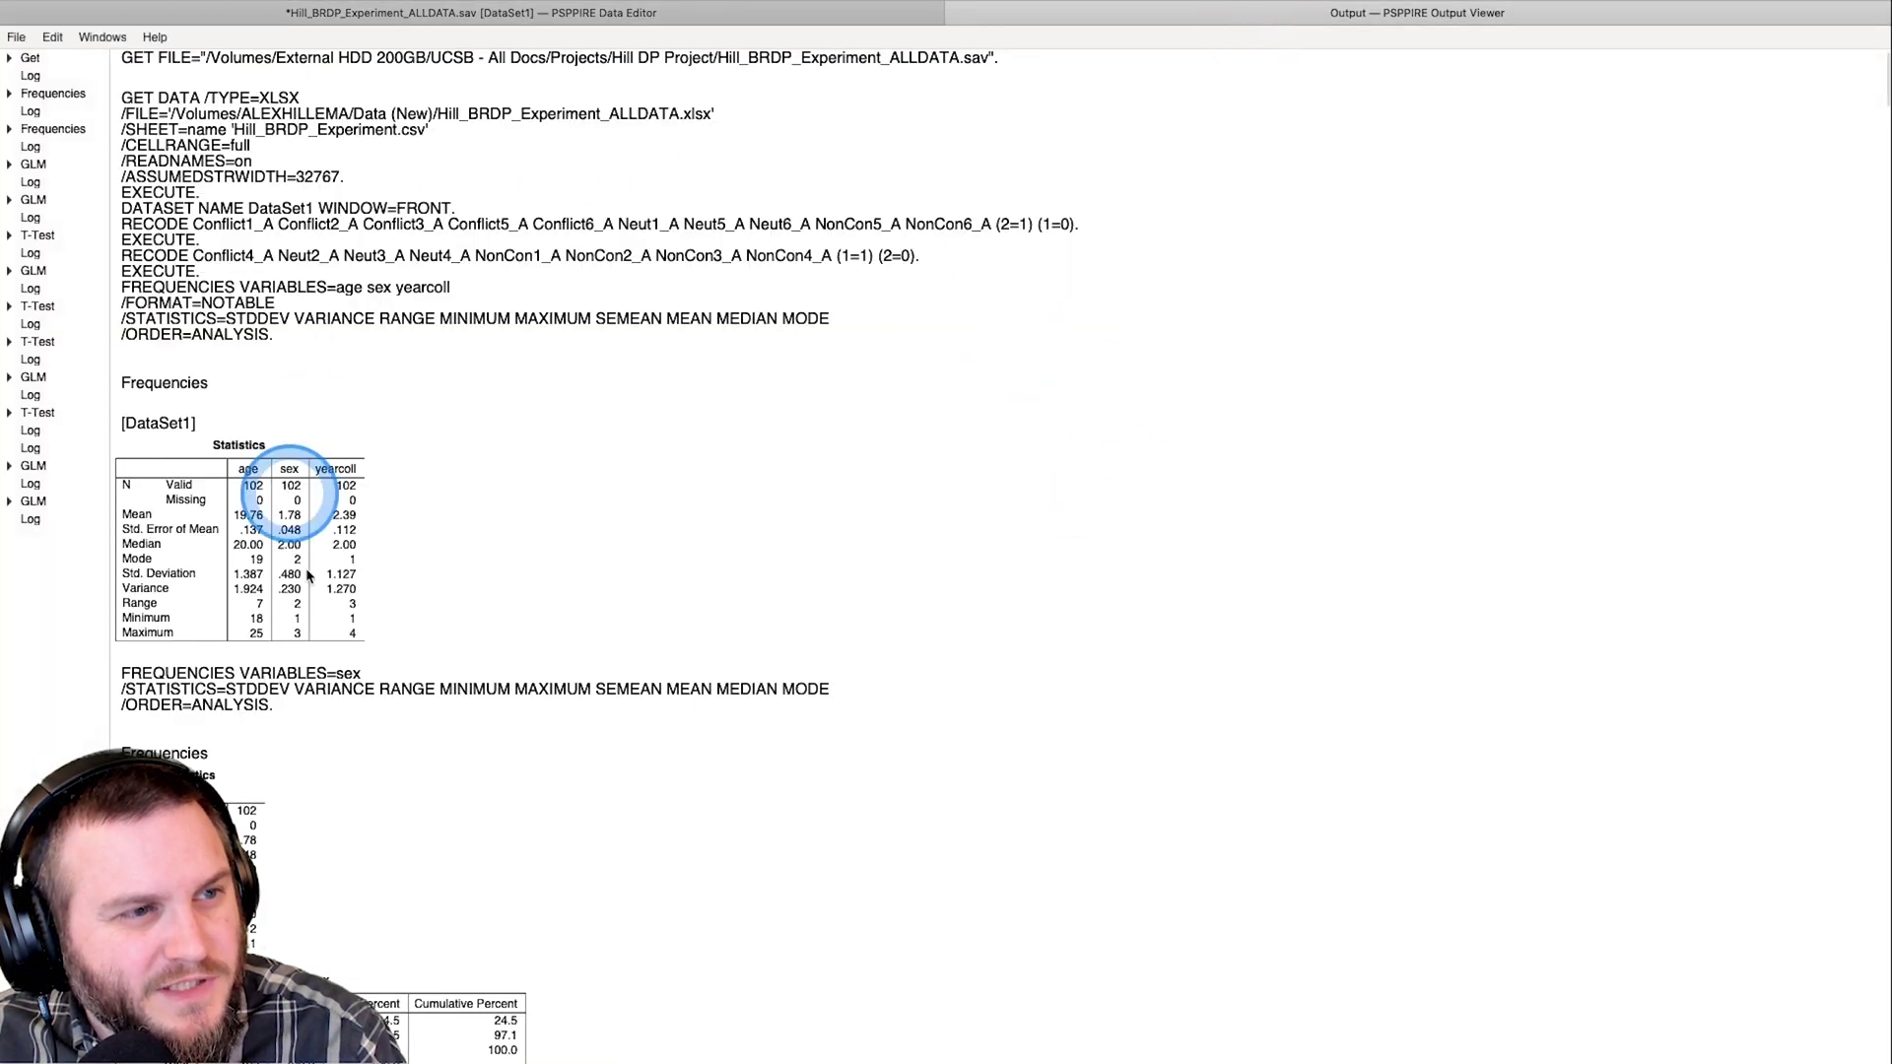
scroll(791, 472, "down", 3)
scroll(791, 473, "down", 6)
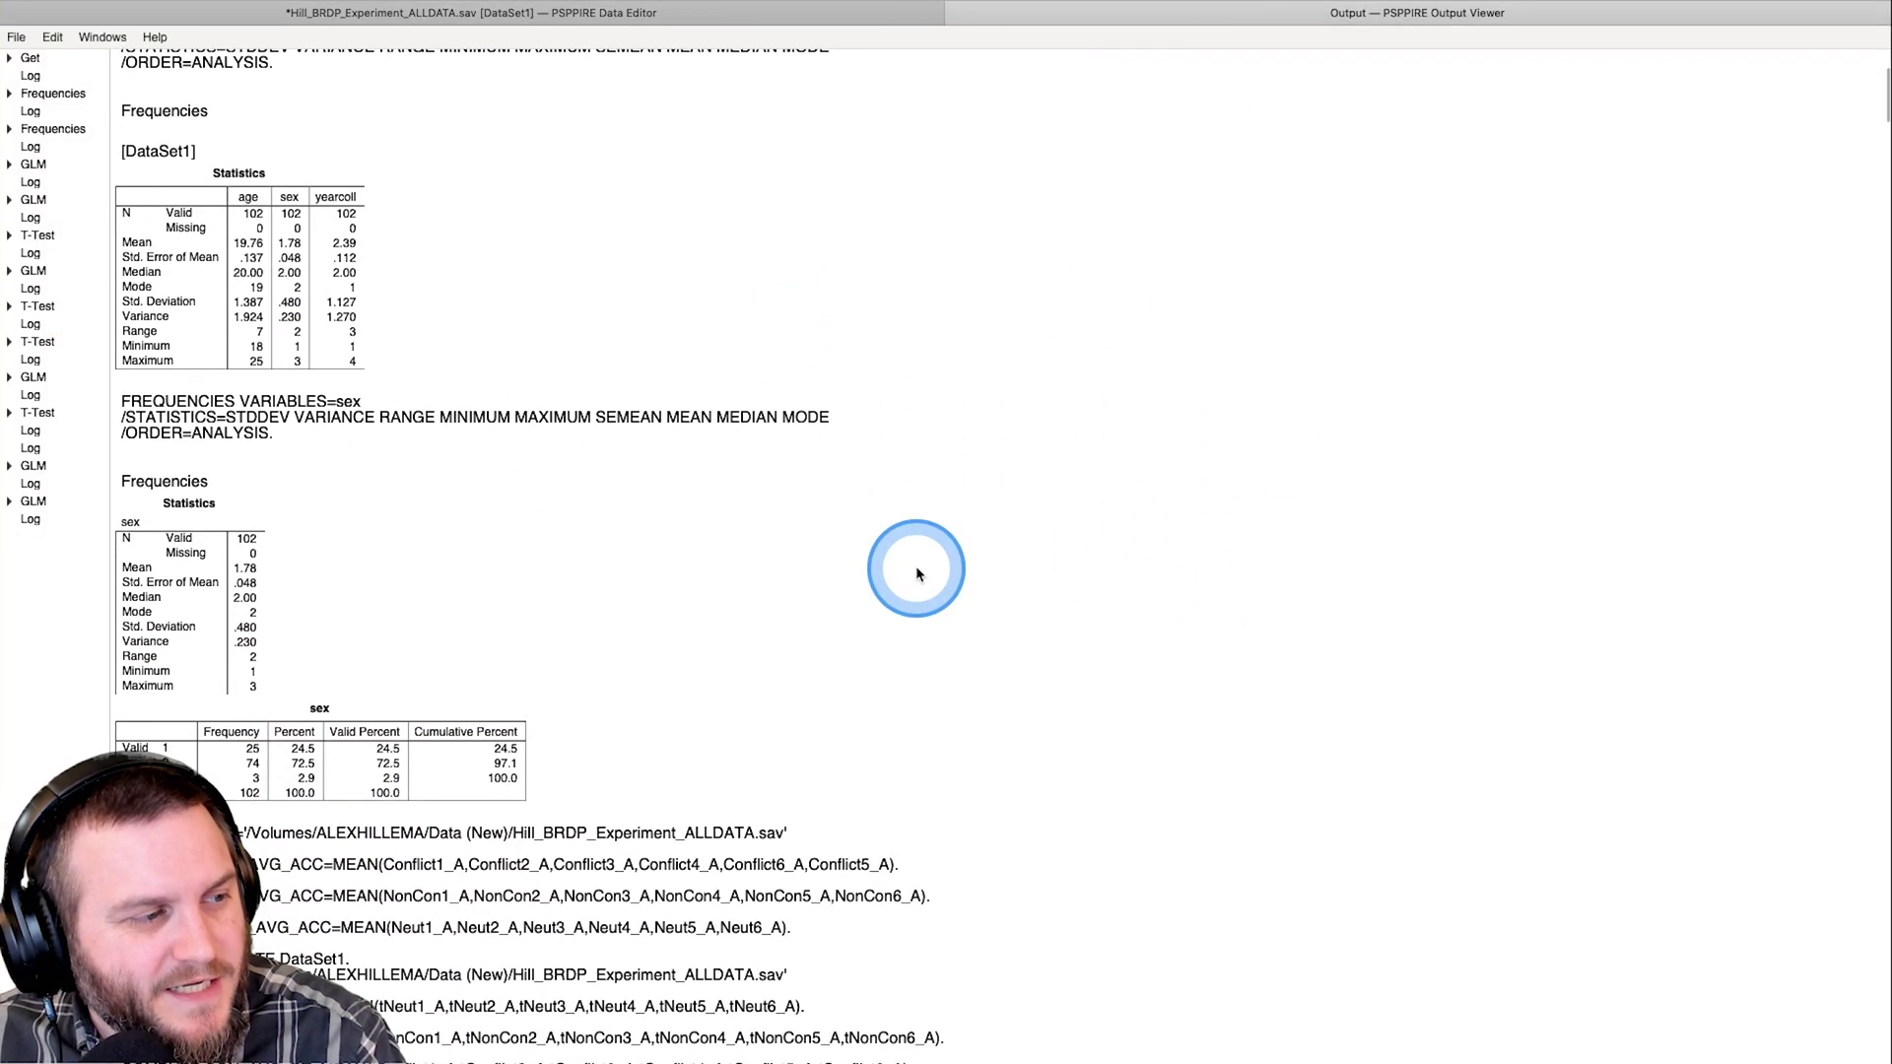
scroll(625, 473, "down", 3)
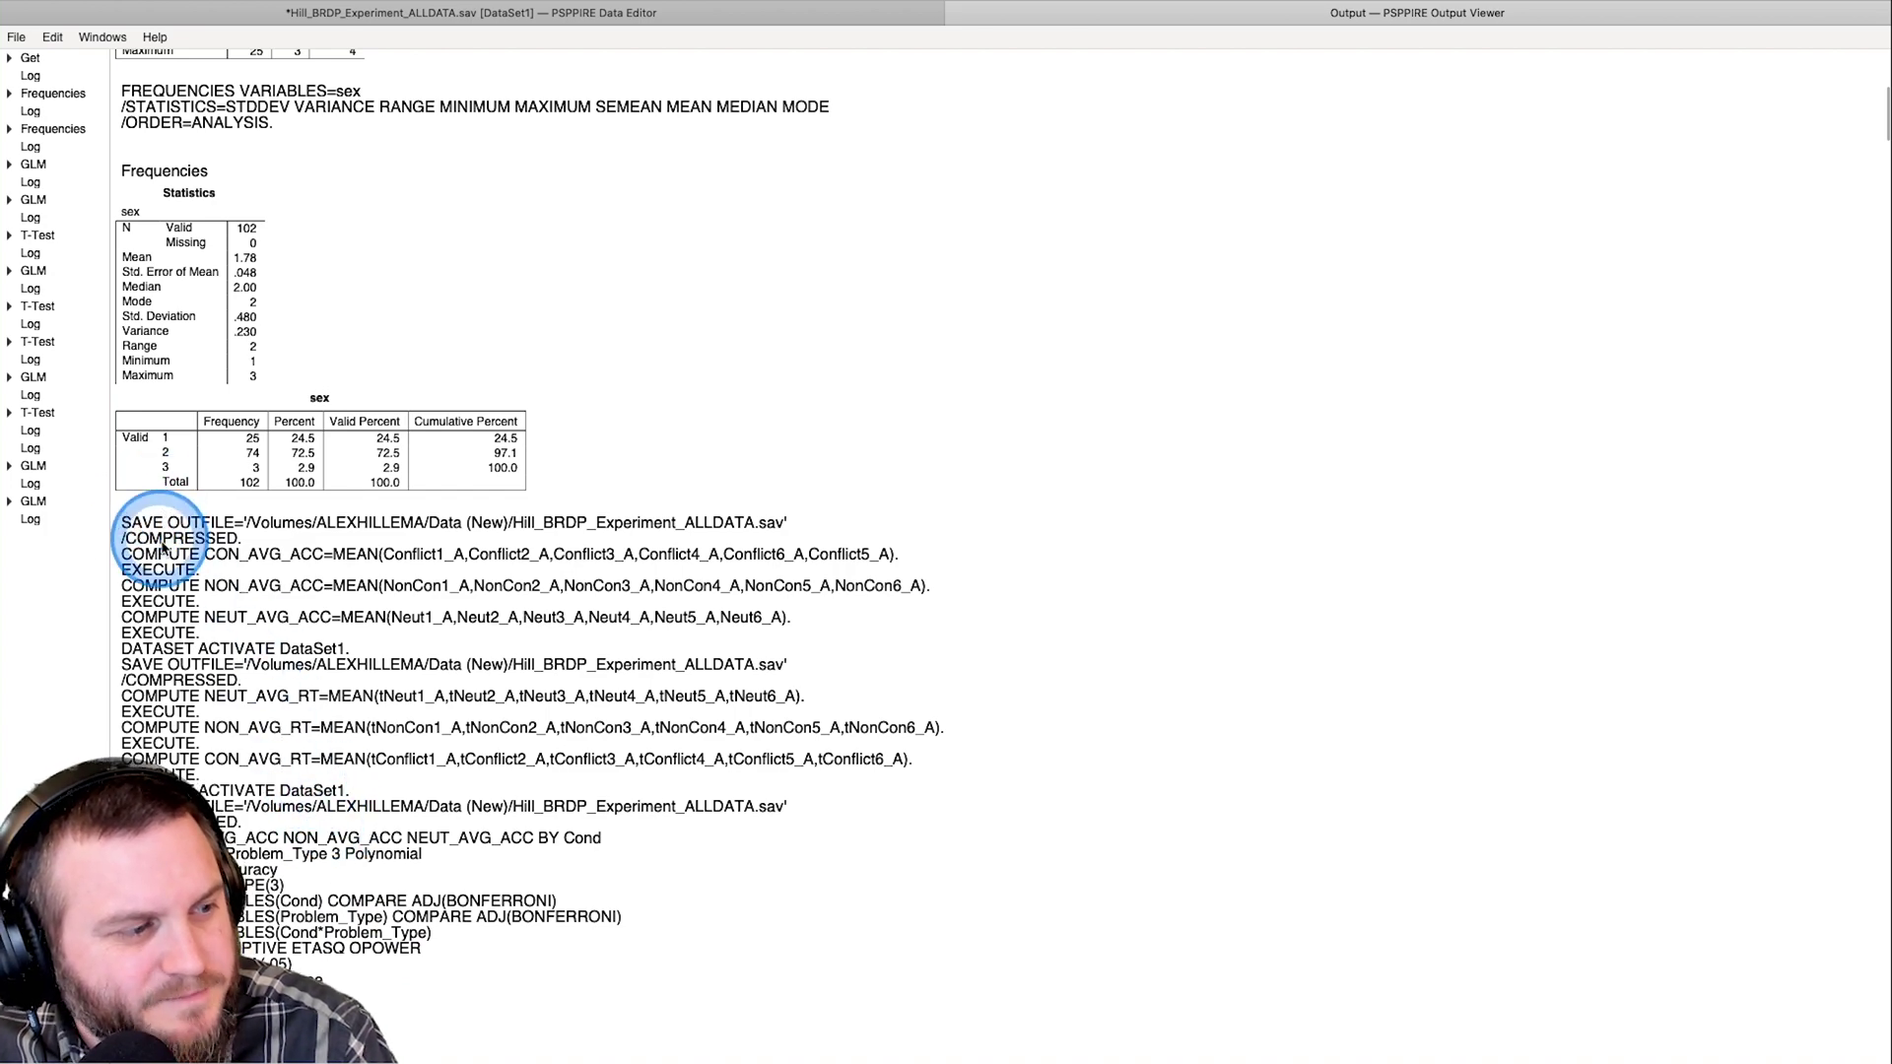
scroll(323, 831, "up", 5)
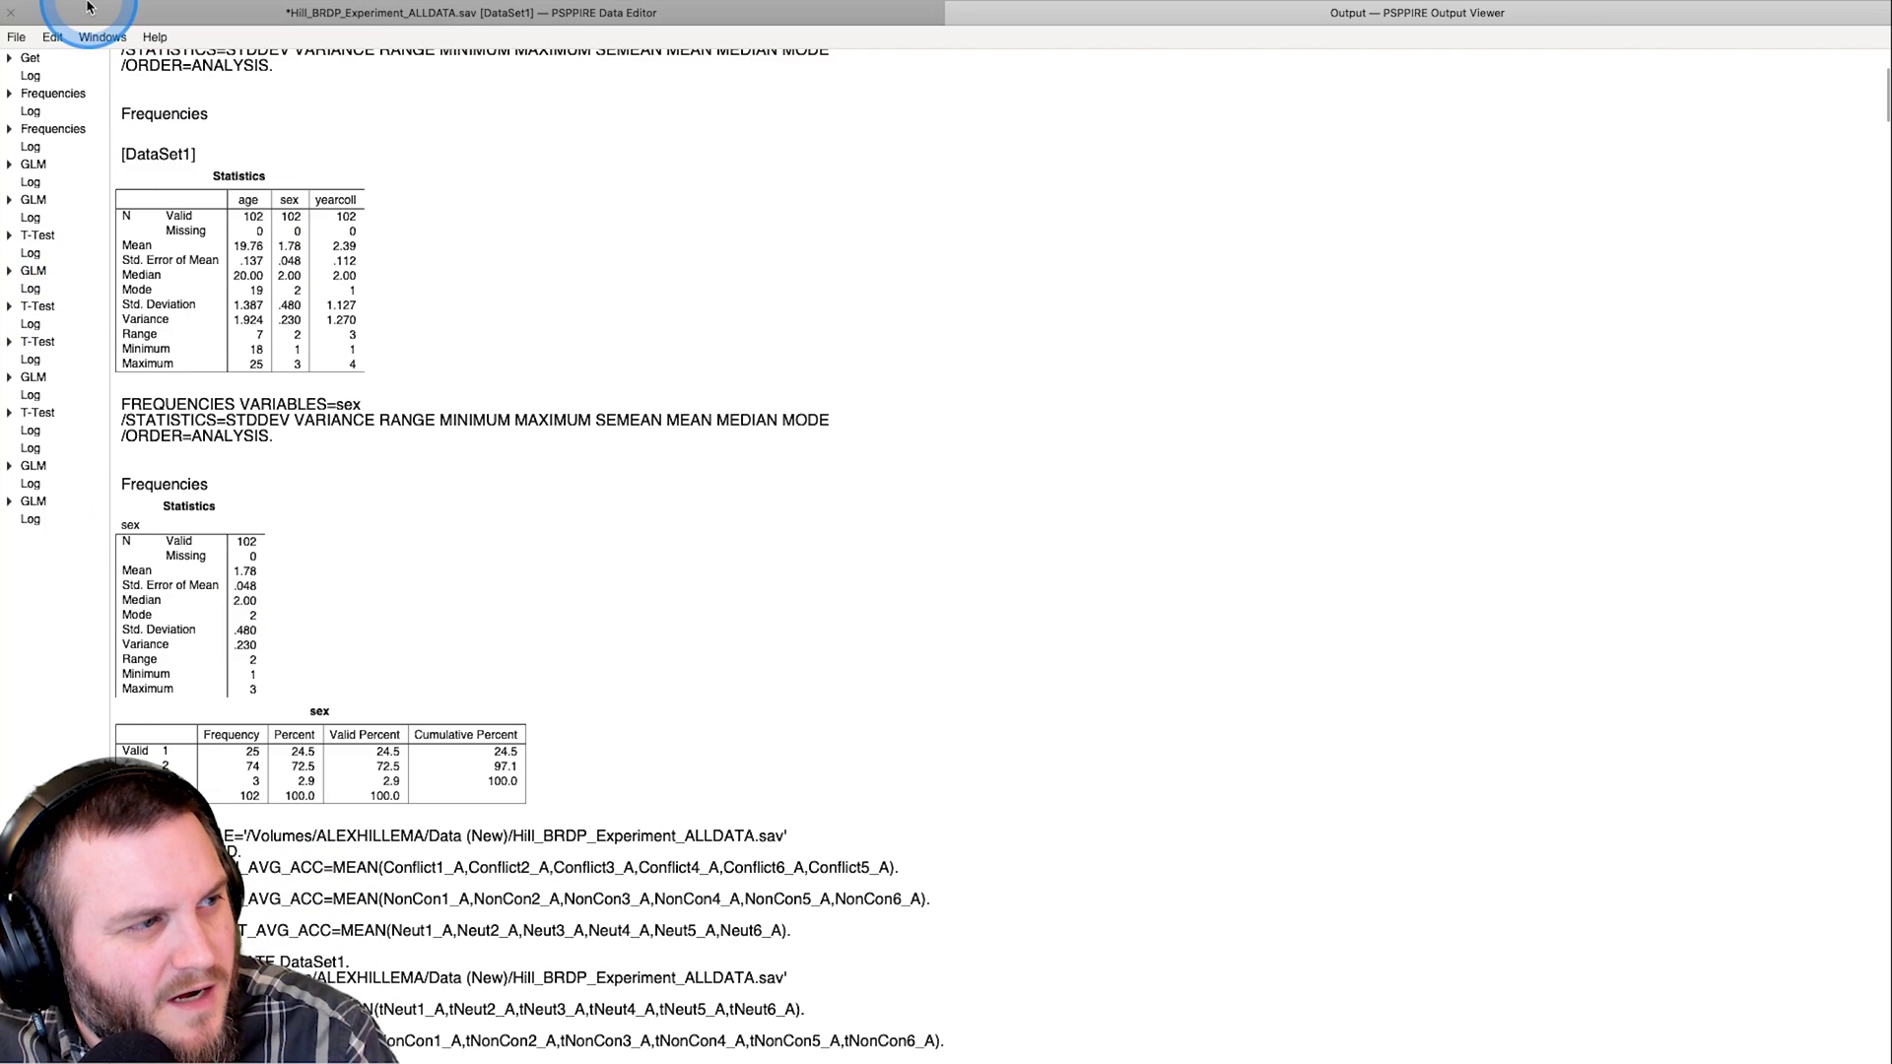
Use Edit > Select All to select every output item, then scroll through the results
left_click(52, 36)
left_click(88, 60)
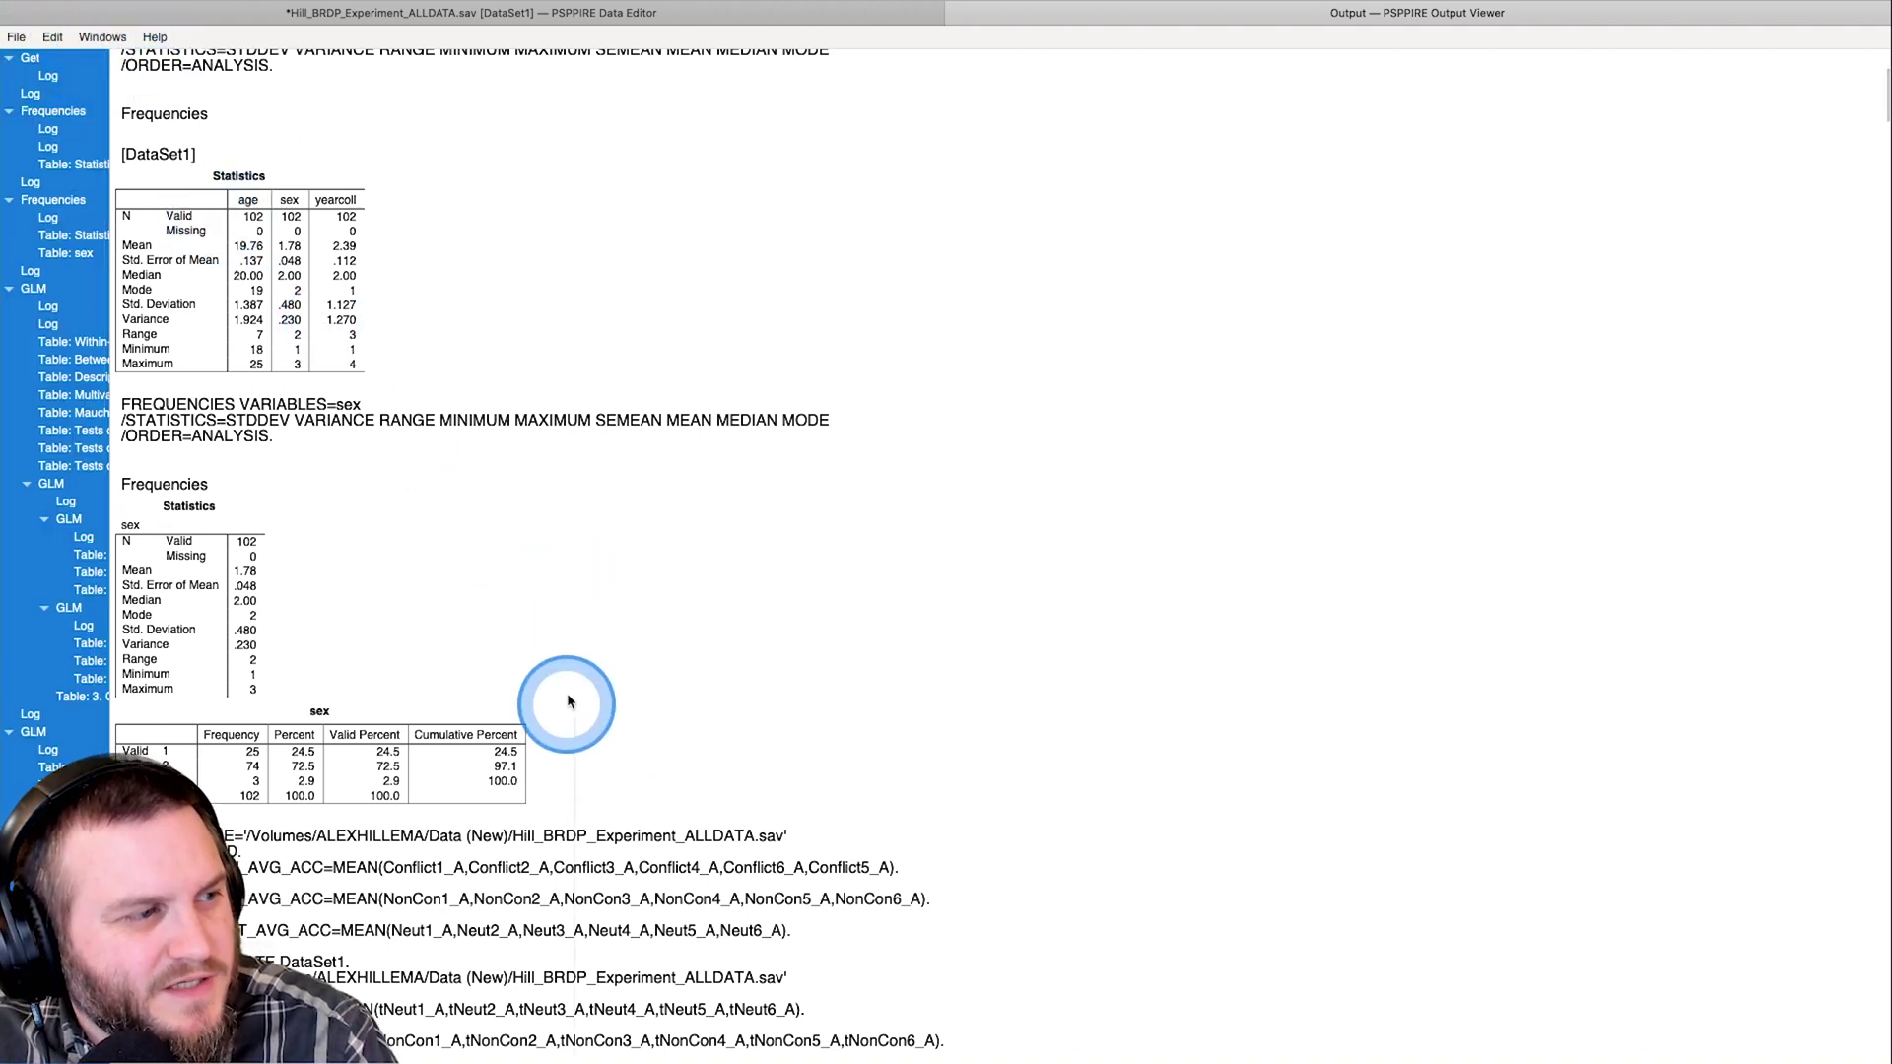
scroll(576, 689, "down", 5)
scroll(589, 668, "down", 2)
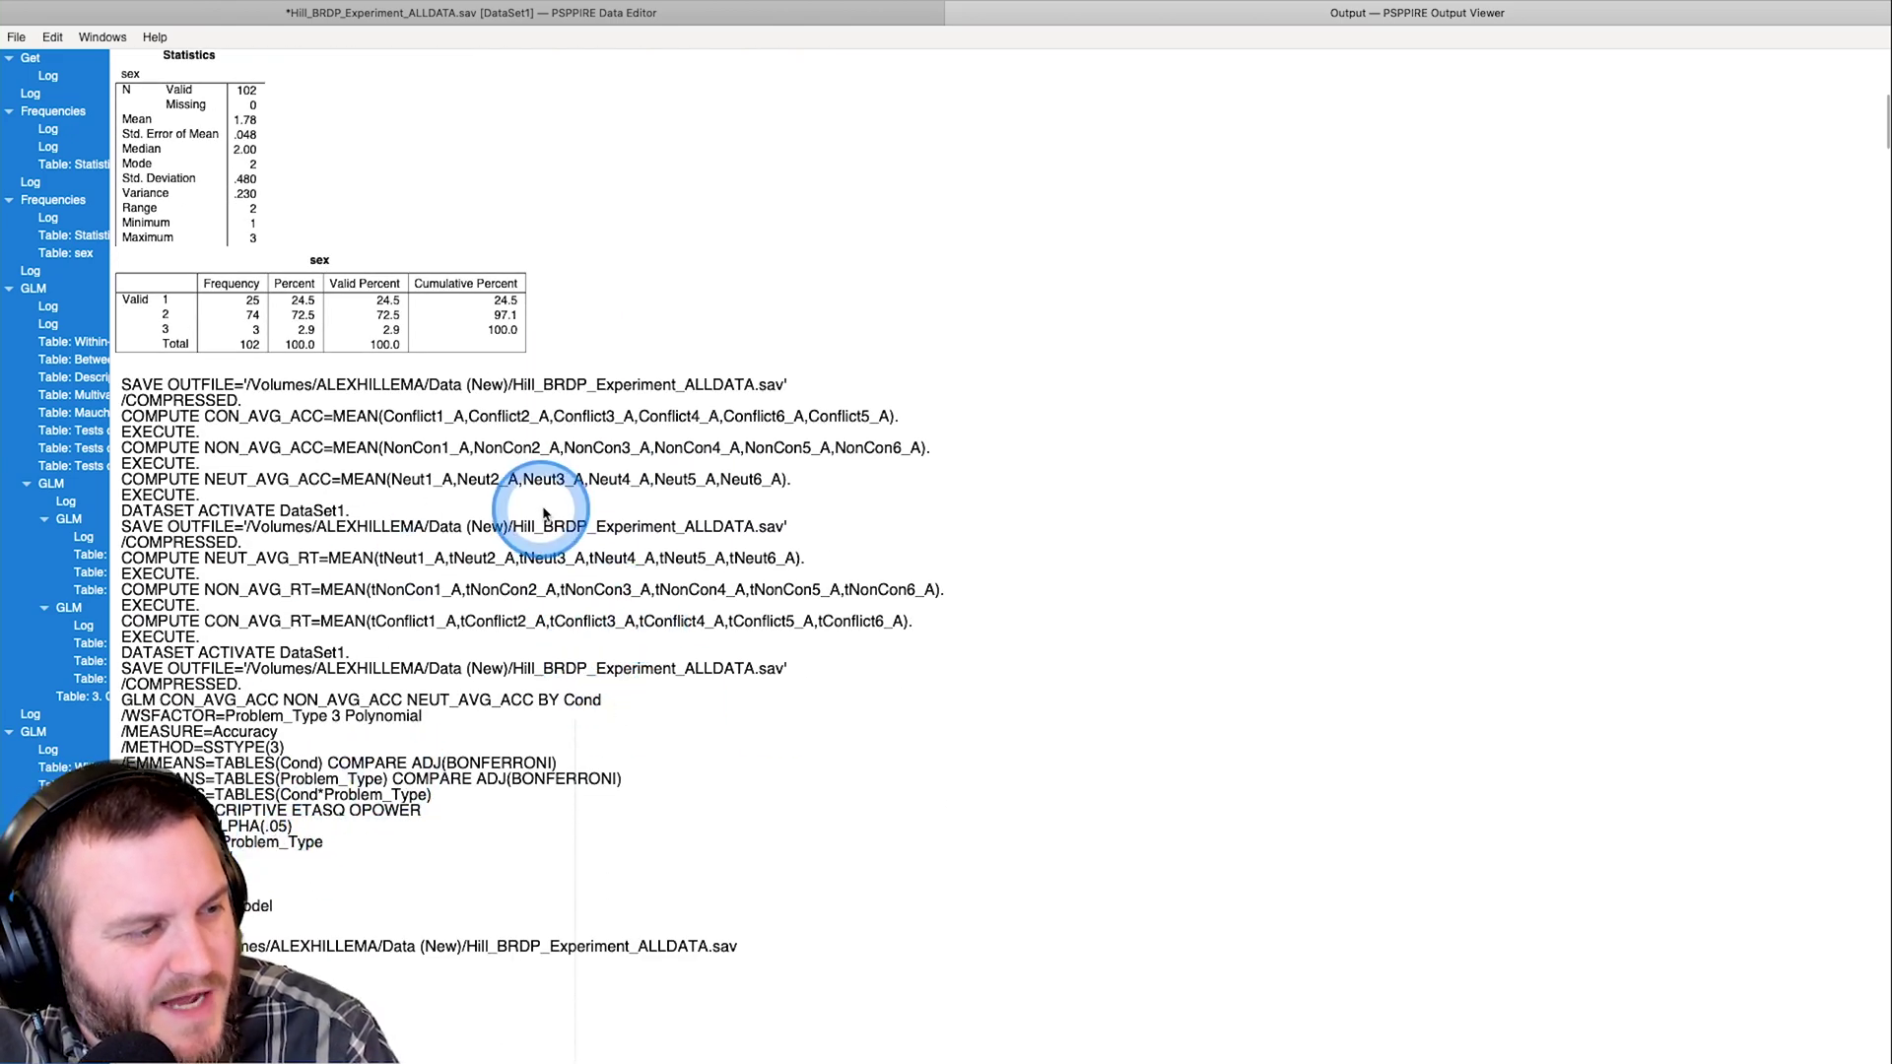
Cancel the Export Output dialog and switch back to the Data Editor window
left_click(15, 36)
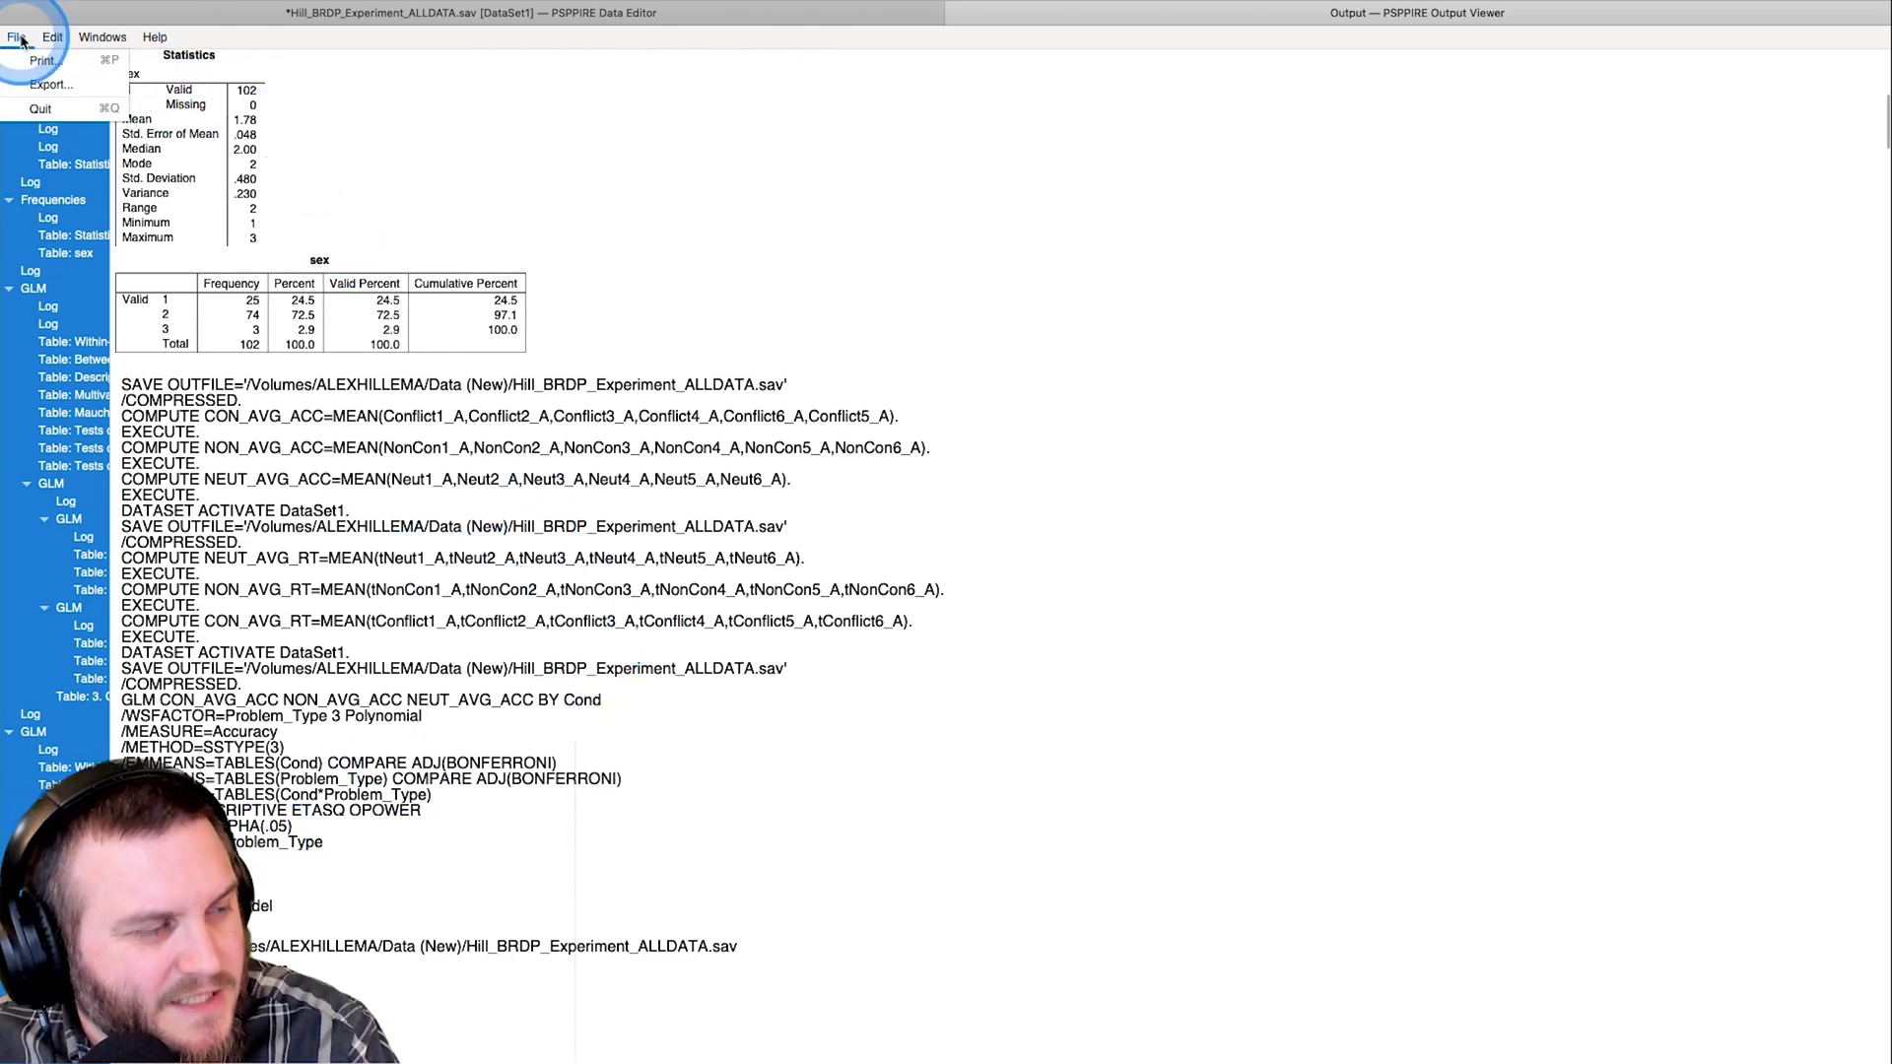
left_click(66, 86)
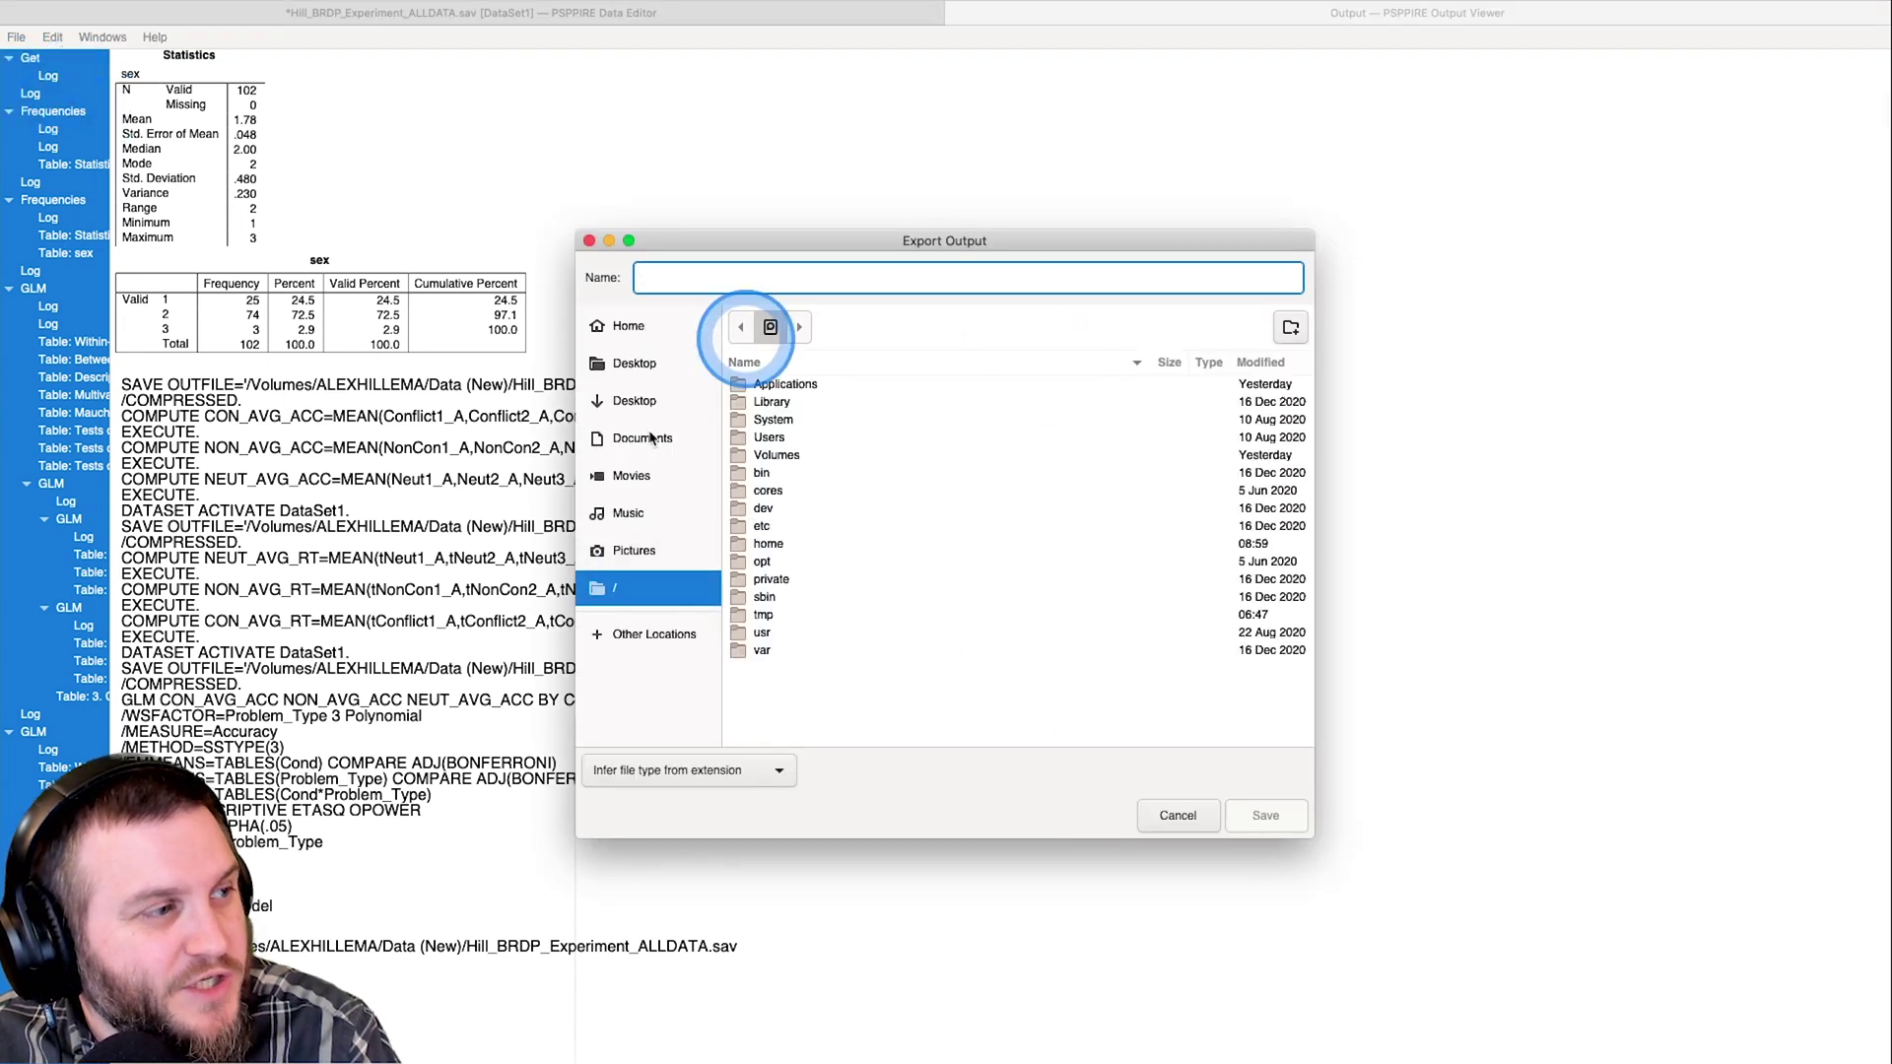
left_click(1191, 814)
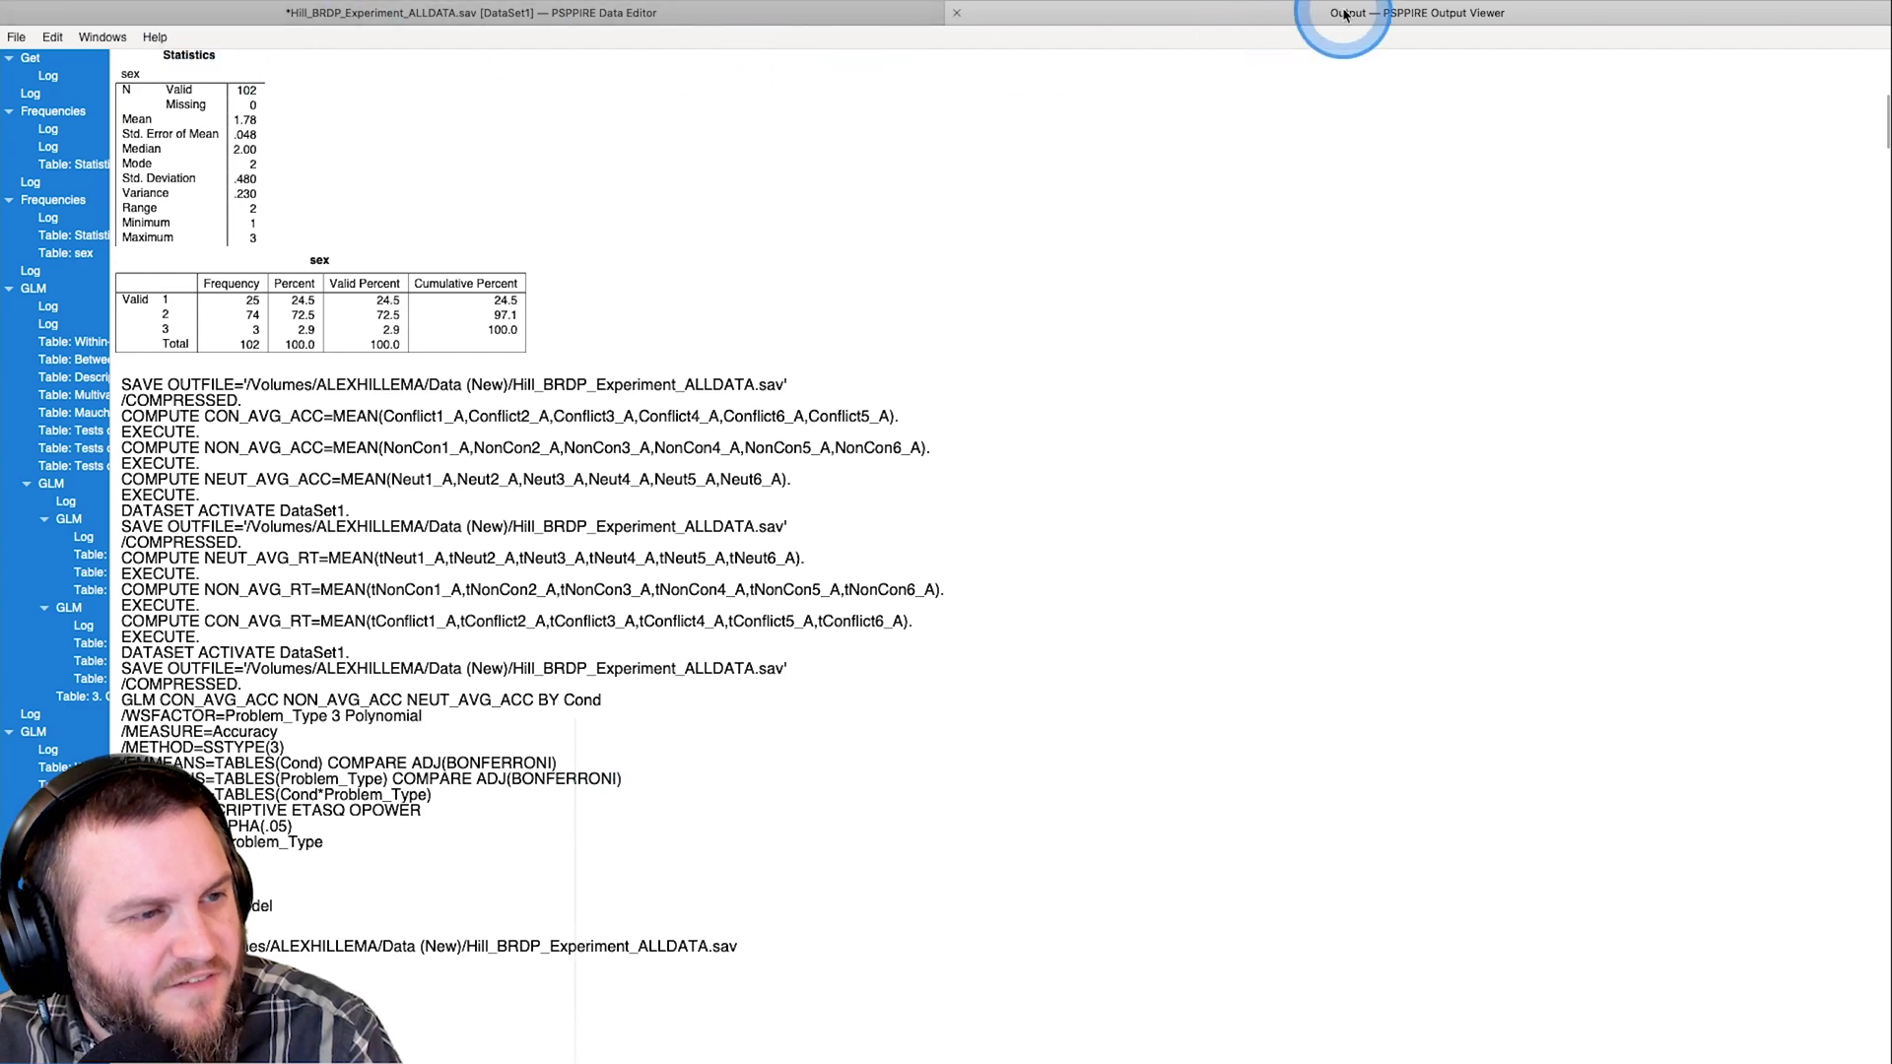
left_click(726, 15)
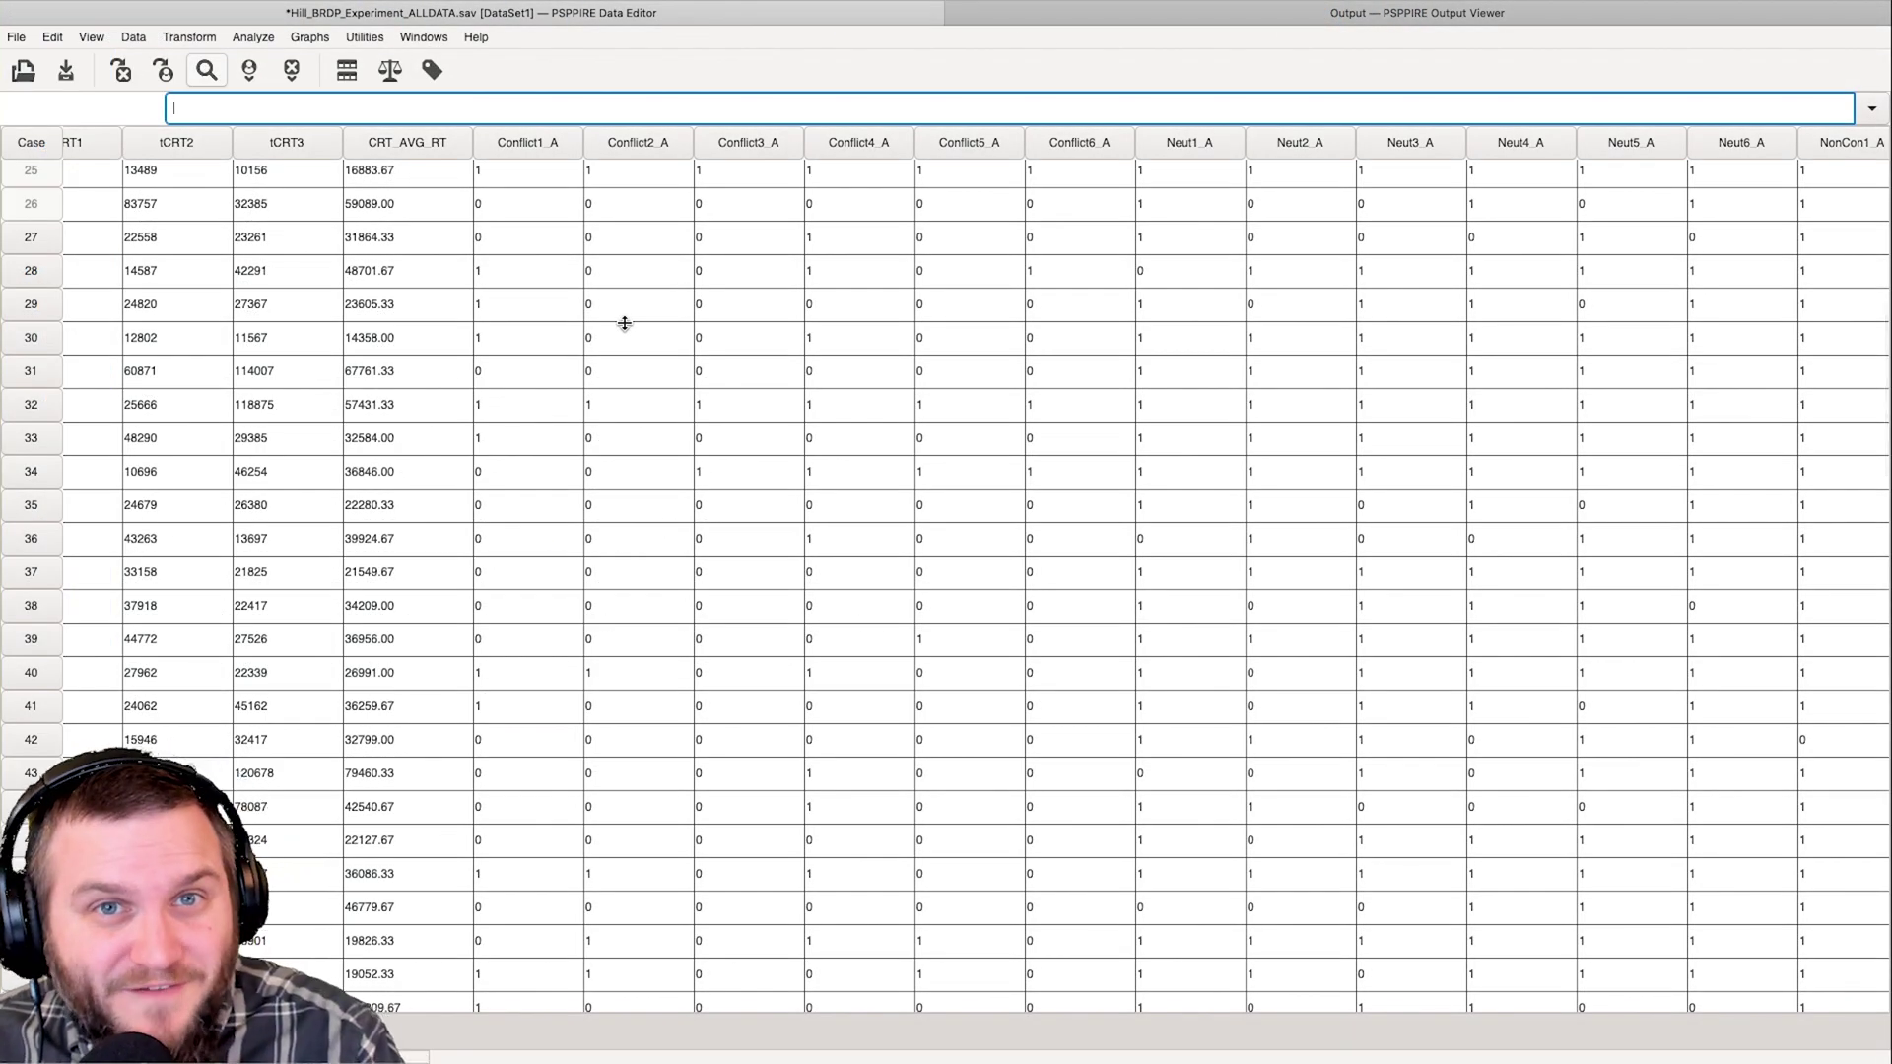